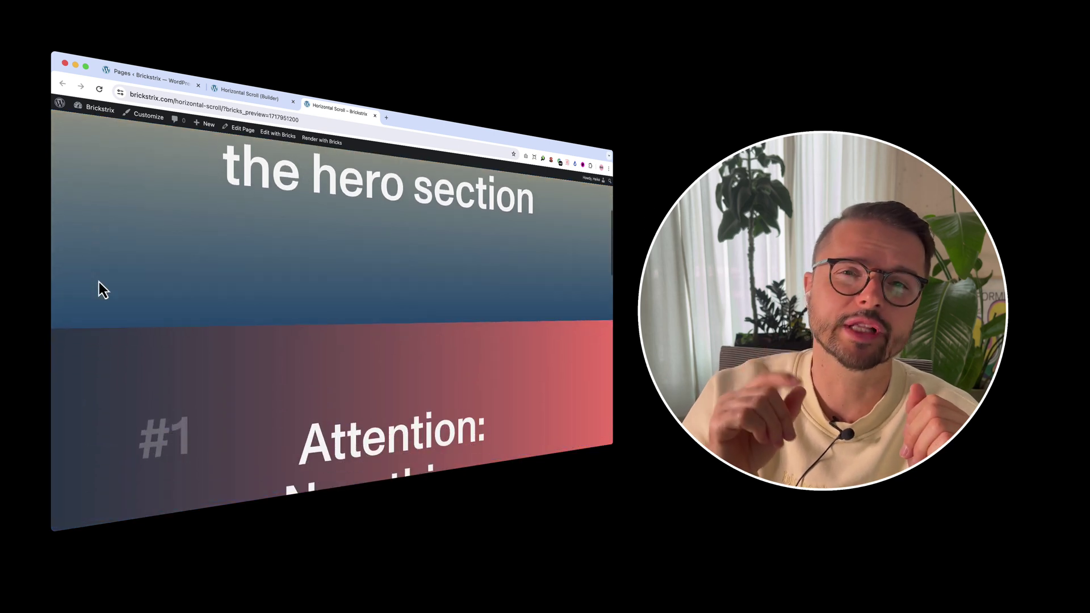
# Step: Scroll the front-end preview down through the three sideways panels and back up
pyautogui.scroll(-5, 99, 281)
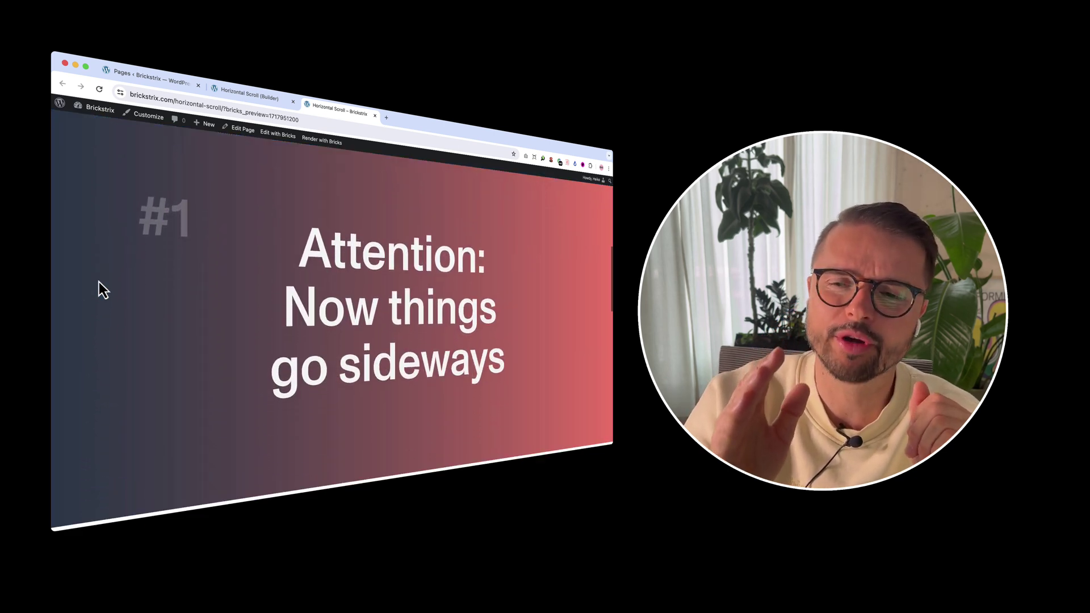
pyautogui.scroll(-8, 99, 282)
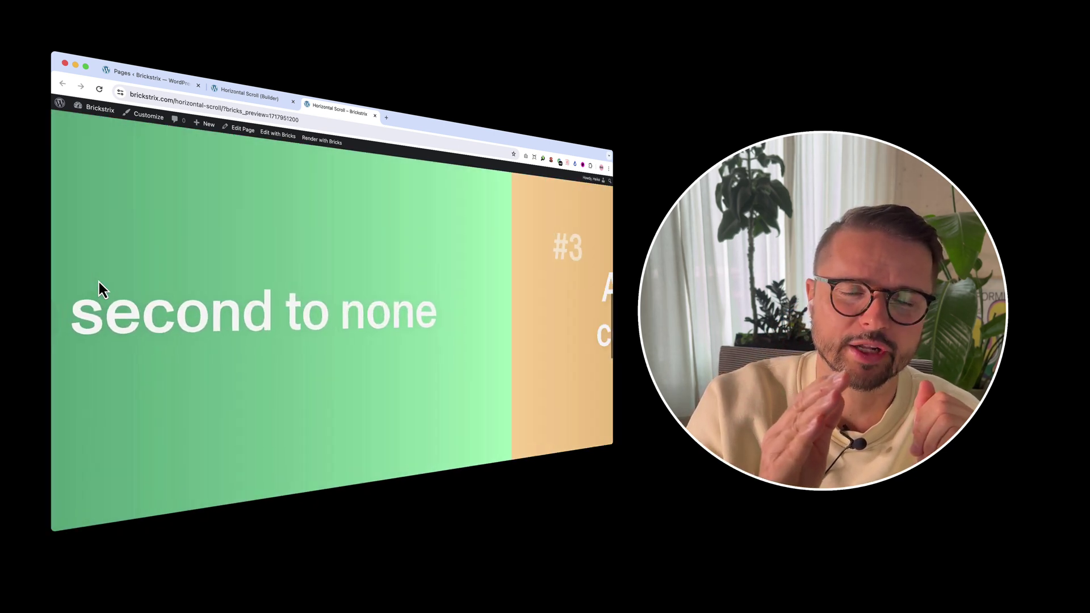
pyautogui.scroll(-10, 99, 282)
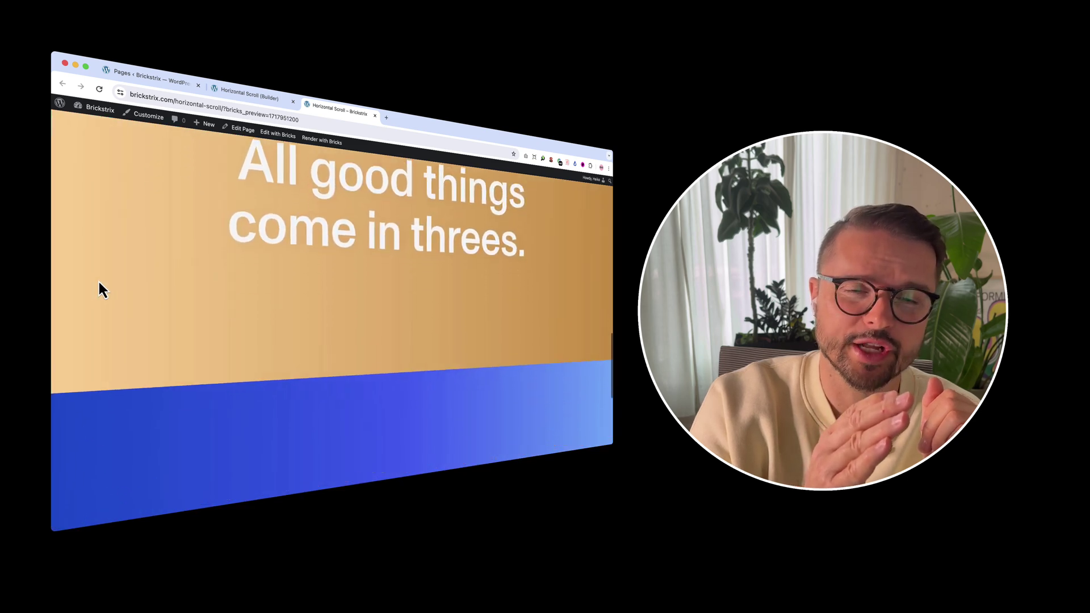
pyautogui.scroll(-5, 99, 283)
pyautogui.scroll(8, 99, 283)
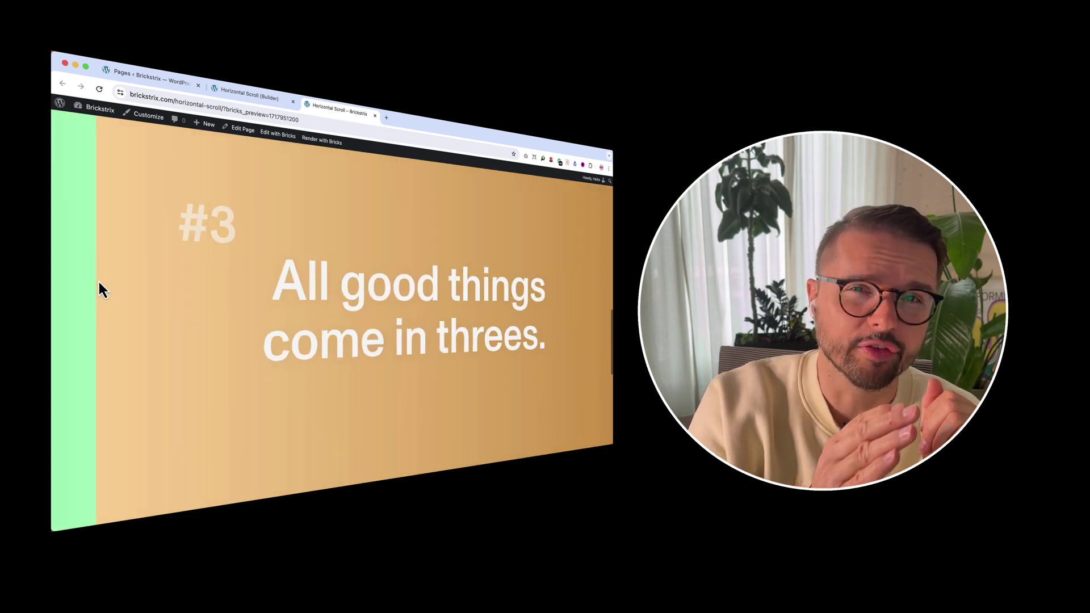
pyautogui.scroll(10, 99, 281)
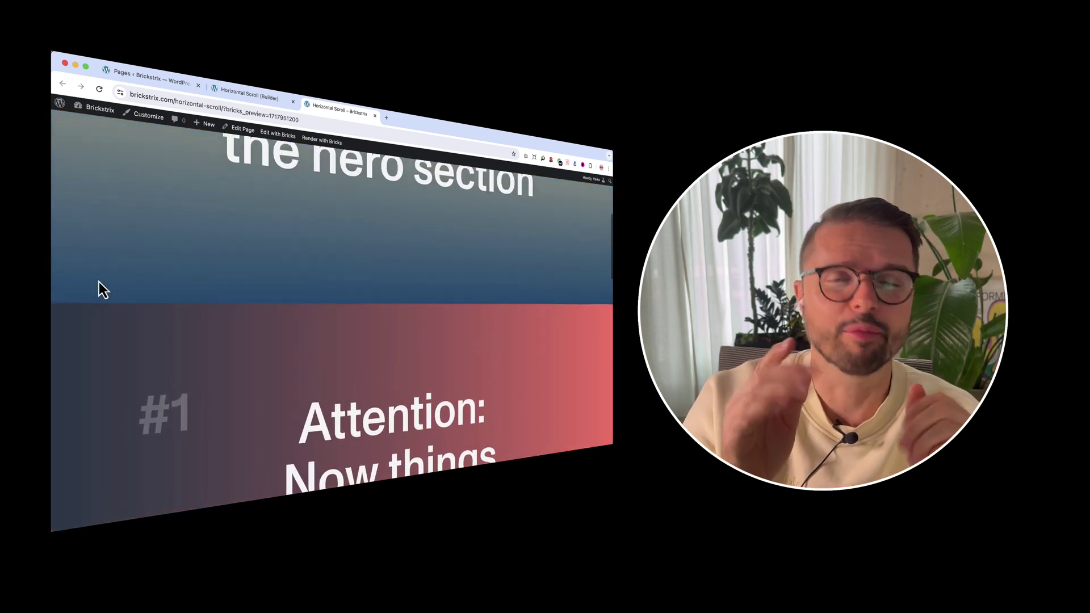
pyautogui.scroll(3, 99, 281)
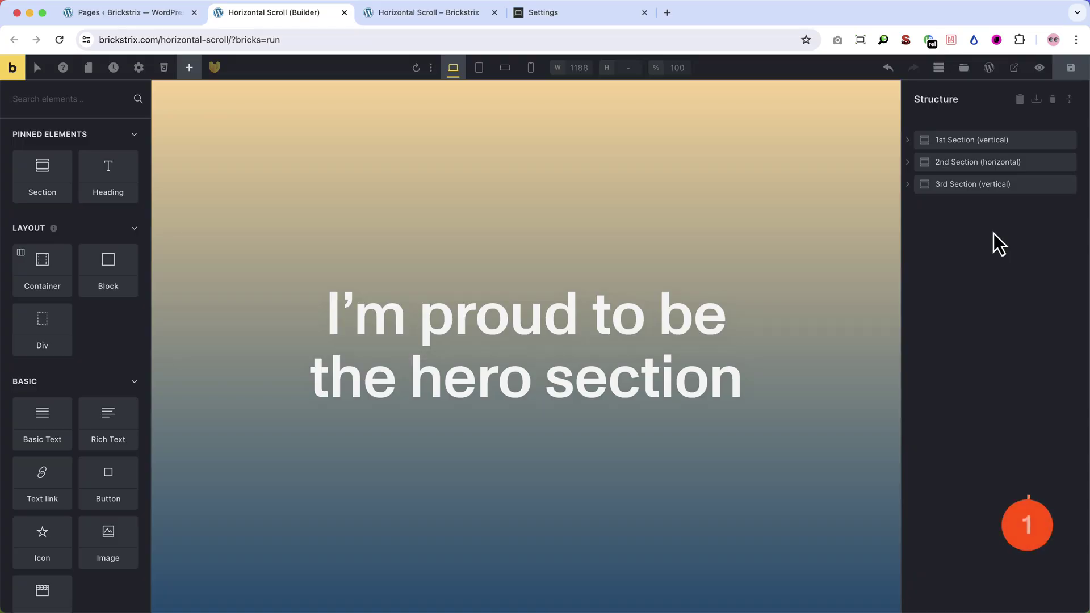
# Step: Select the 1st and 2nd Sections, expand the 2nd to show Containers 1–3, then select the 3rd Section
pyautogui.click(1020, 142)
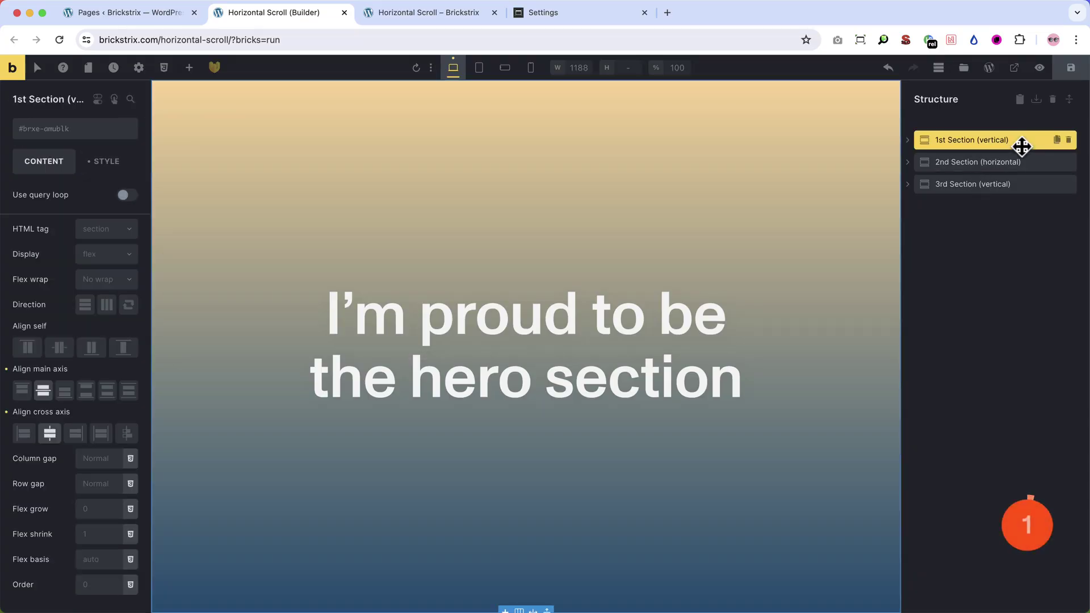
pyautogui.click(1015, 163)
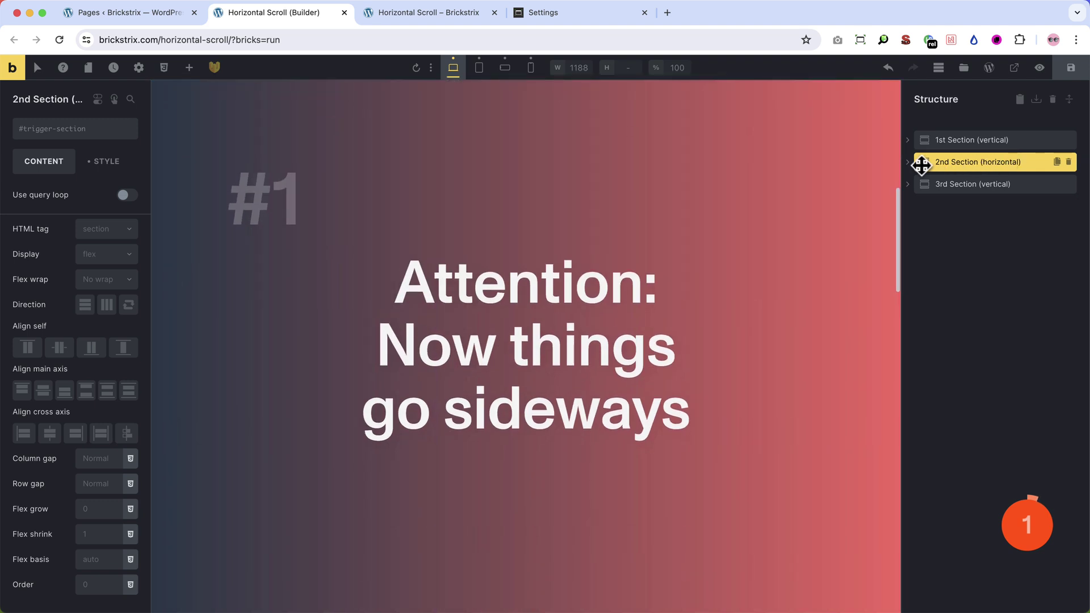
pyautogui.click(908, 162)
pyautogui.click(947, 185)
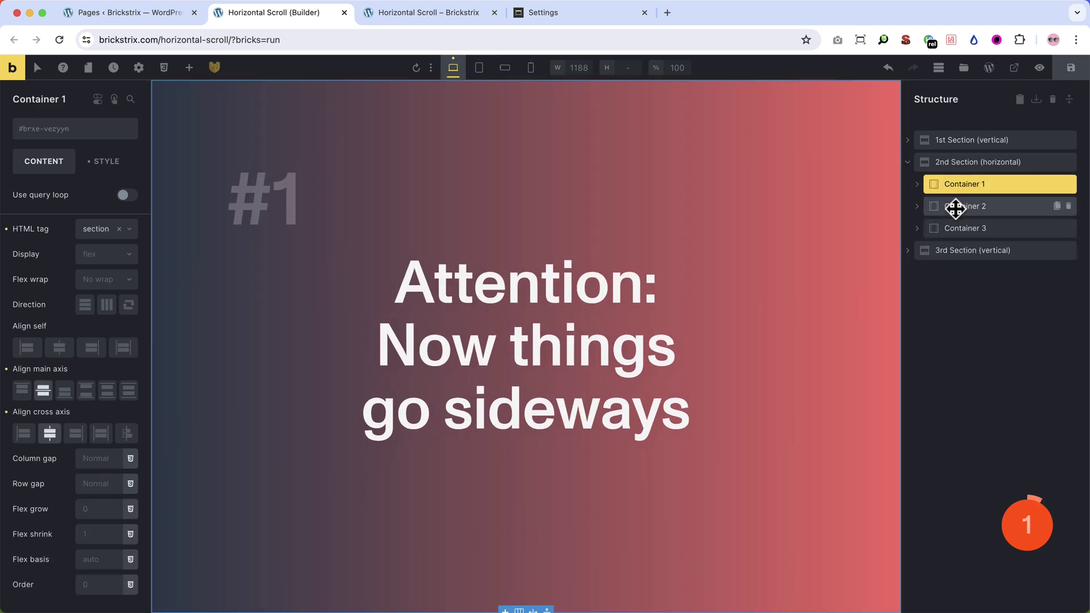
pyautogui.click(956, 207)
pyautogui.click(955, 225)
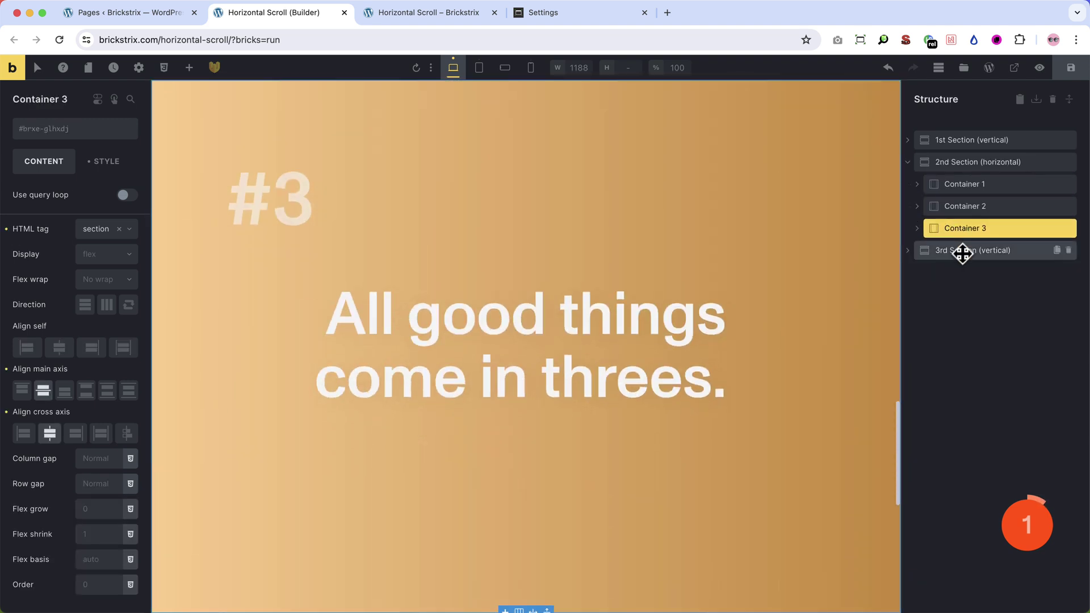
pyautogui.click(962, 252)
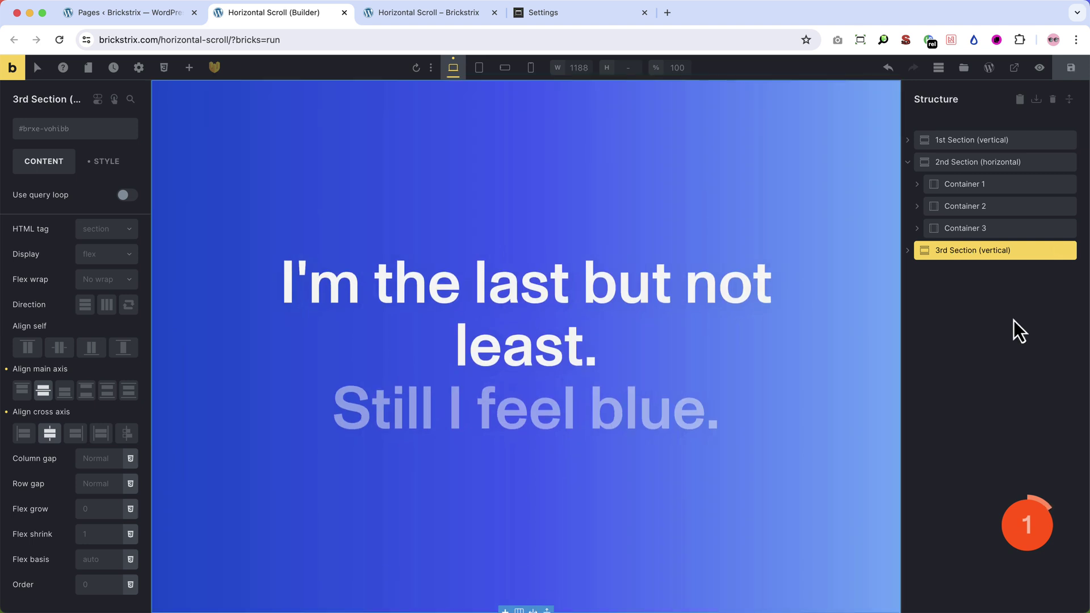
# Step: Inspect the hero section and its heading, then expand the third section and select its heading
pyautogui.click(1010, 139)
pyautogui.click(117, 164)
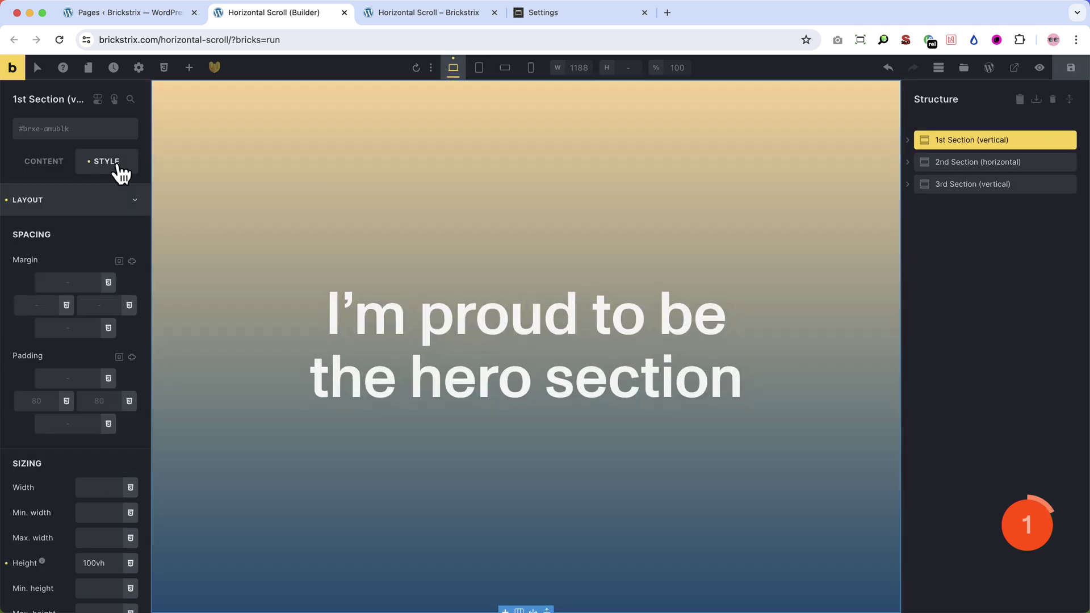
pyautogui.scroll(-3, 121, 387)
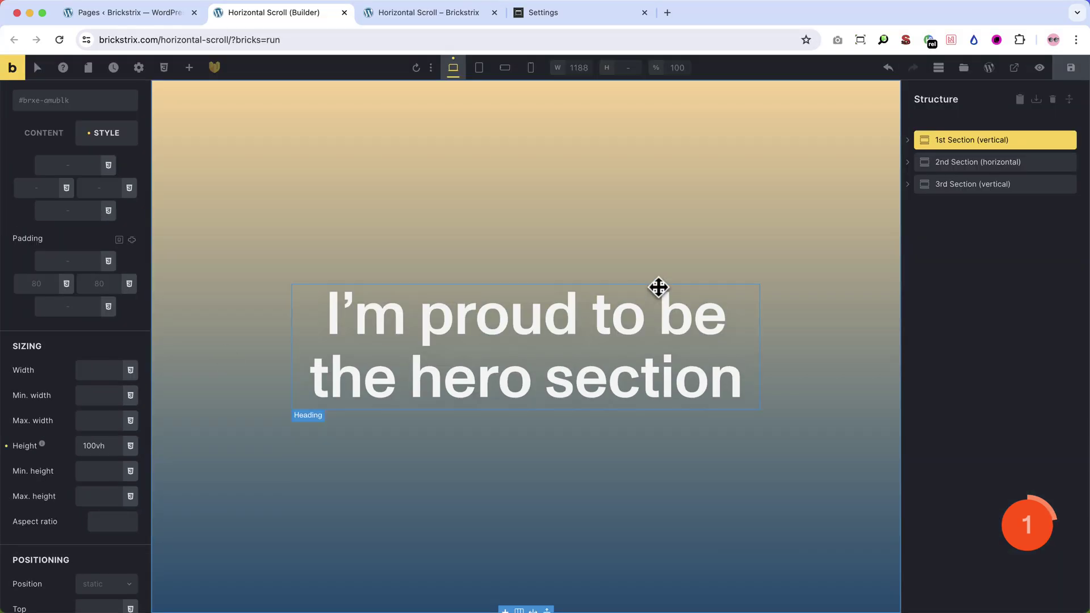
pyautogui.click(676, 316)
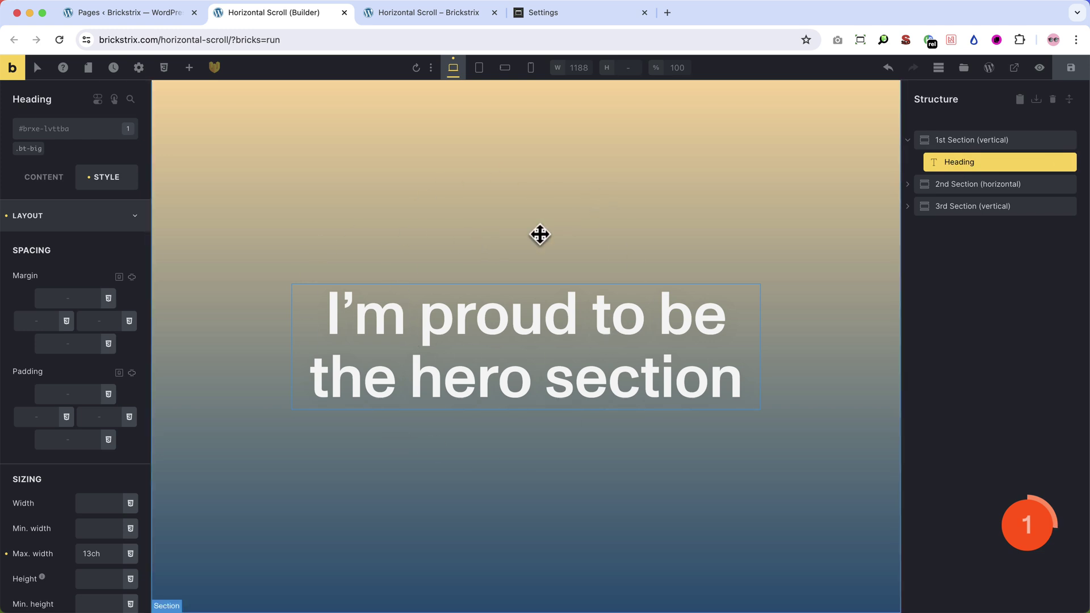
pyautogui.click(937, 206)
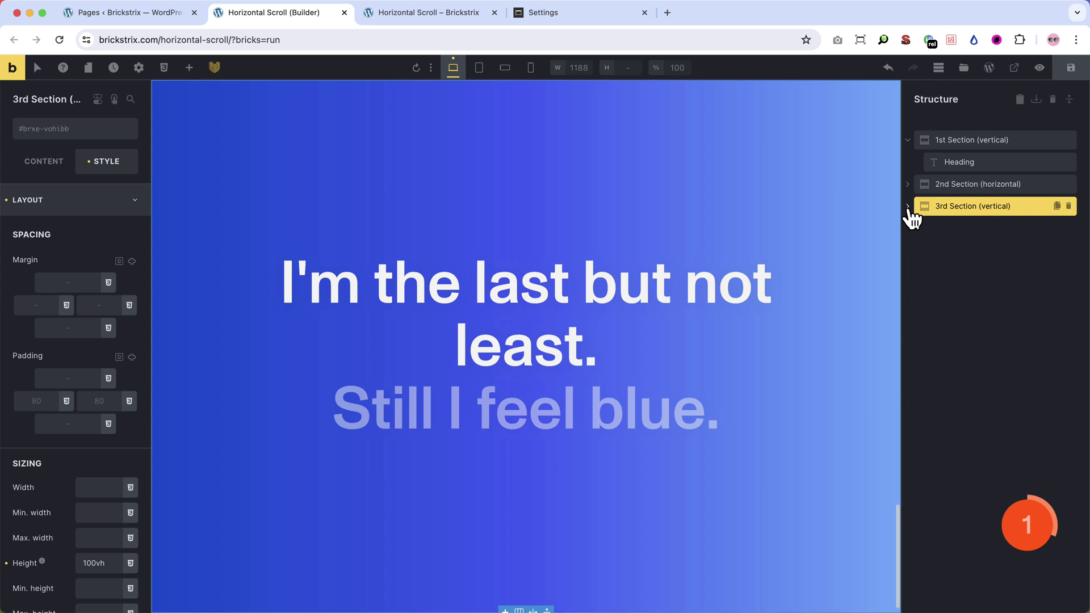
pyautogui.click(907, 206)
pyautogui.click(944, 228)
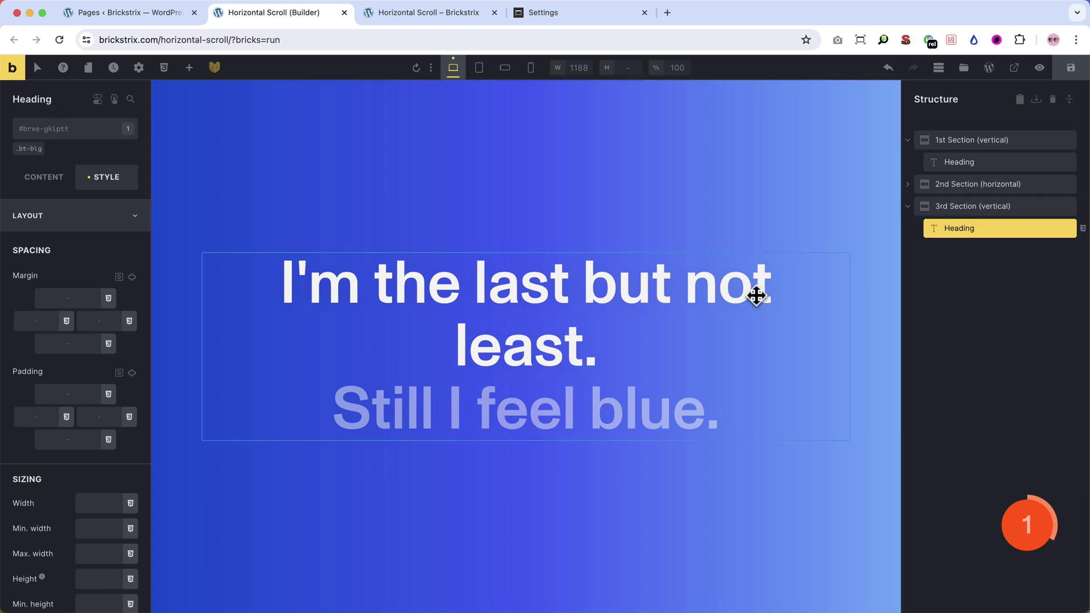
# Step: Check the 2nd Section and Container 1 sizing: 100vw min width, 100vh height, relative position
pyautogui.click(969, 184)
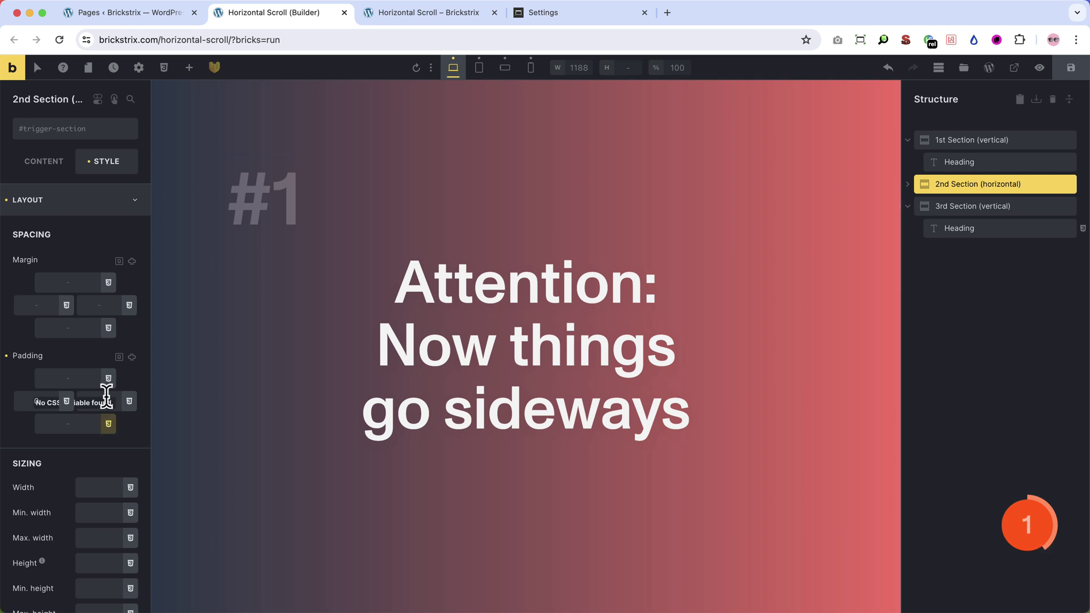
pyautogui.scroll(-5, 106, 390)
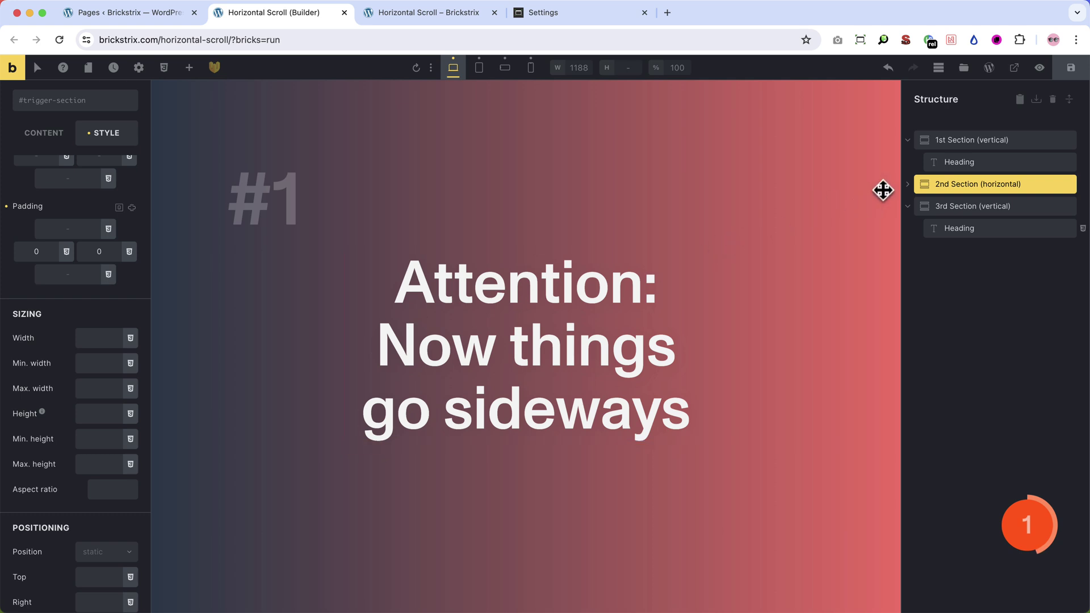
pyautogui.click(908, 184)
pyautogui.click(939, 204)
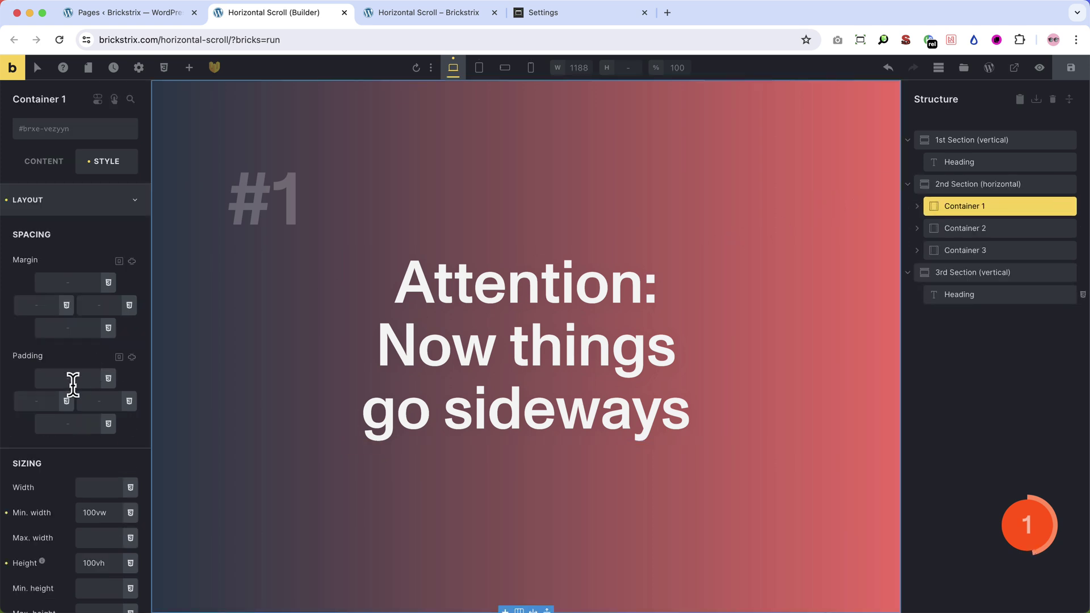
pyautogui.scroll(-3, 72, 385)
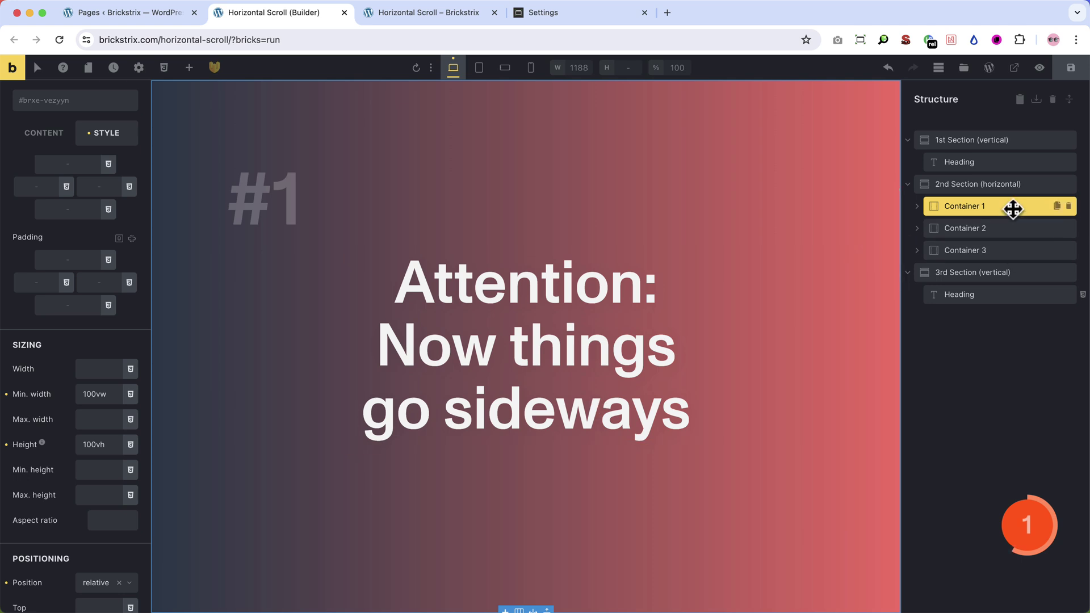
pyautogui.scroll(-10, 766, 270)
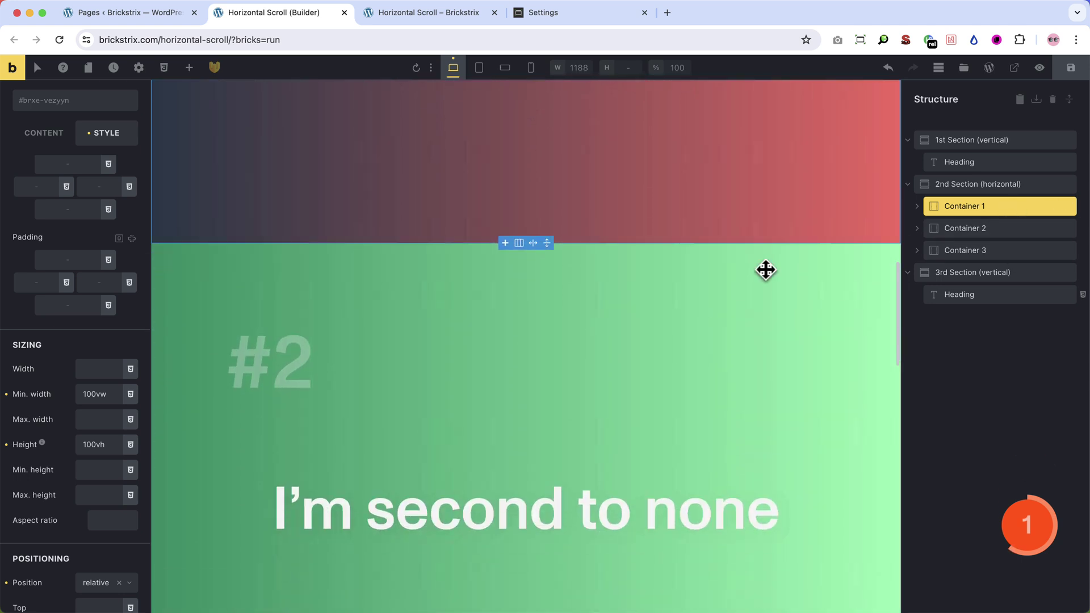
pyautogui.scroll(-6, 765, 270)
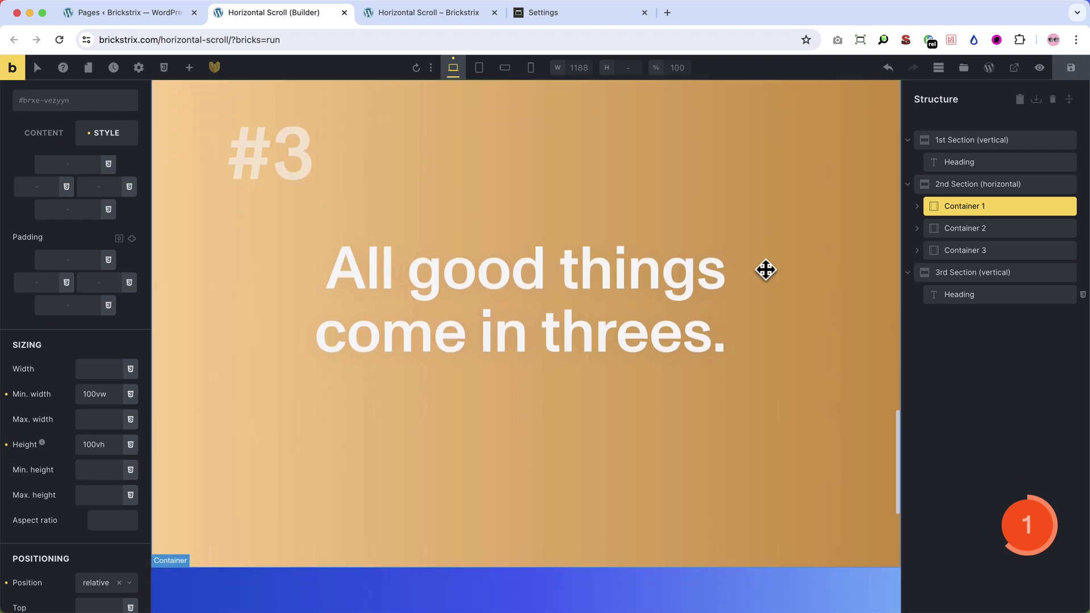
# Step: Select the 2nd Section and set its direction so the containers sit side by side
pyautogui.click(766, 270)
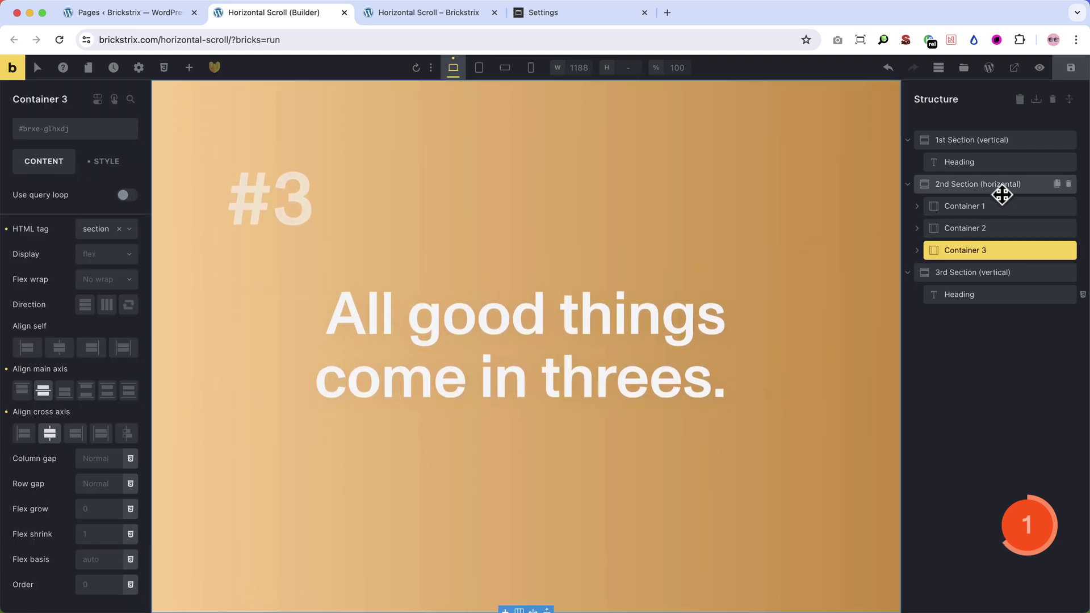
pyautogui.click(1033, 184)
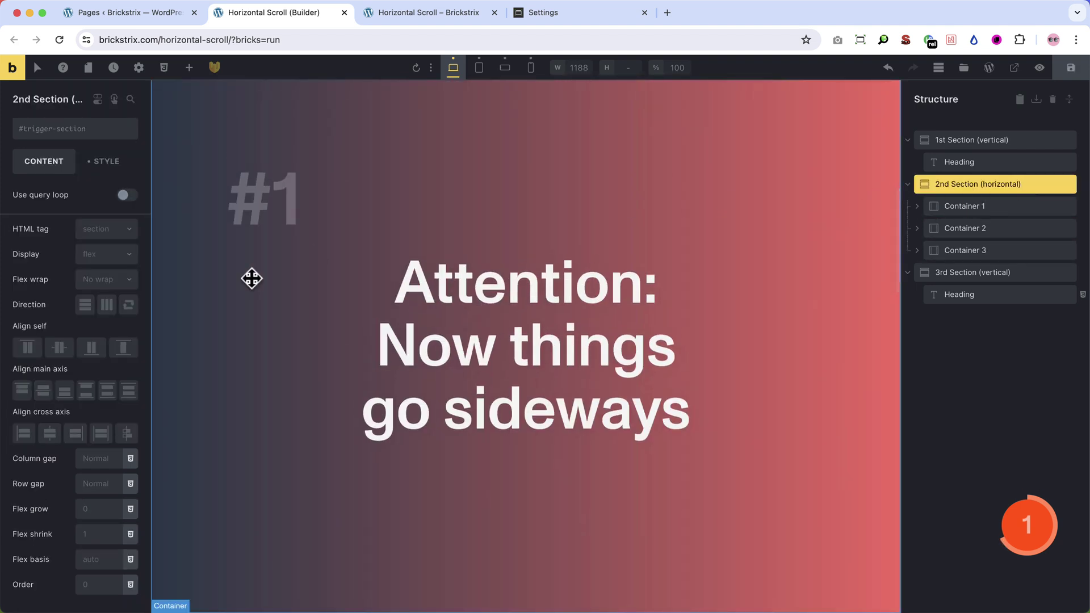
pyautogui.click(113, 306)
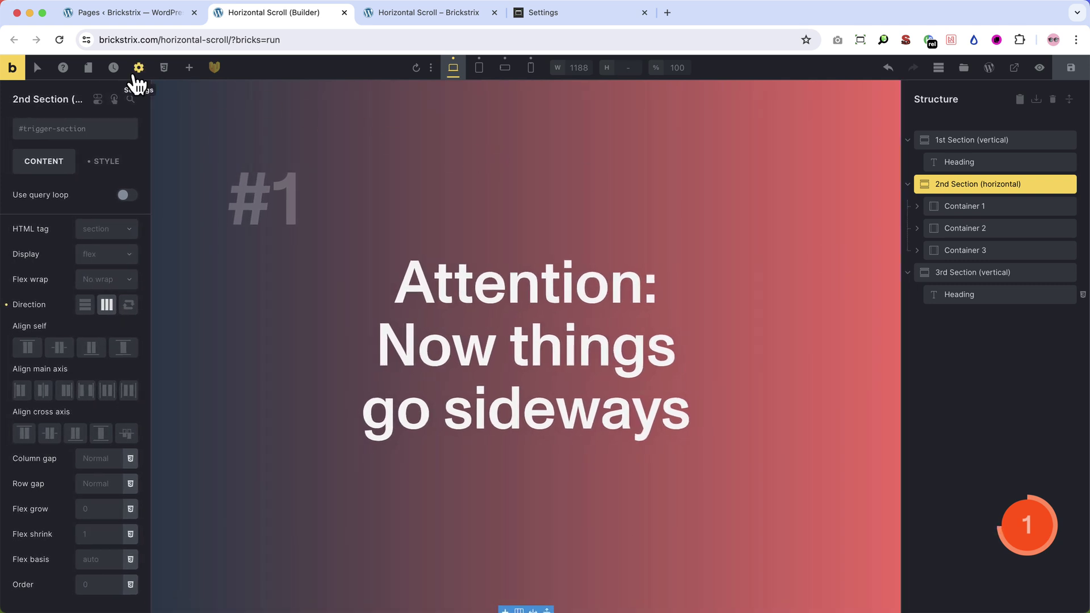
# Step: Delete the body overflow-x hidden rule from the page's custom CSS and save
pyautogui.click(138, 69)
pyautogui.click(91, 170)
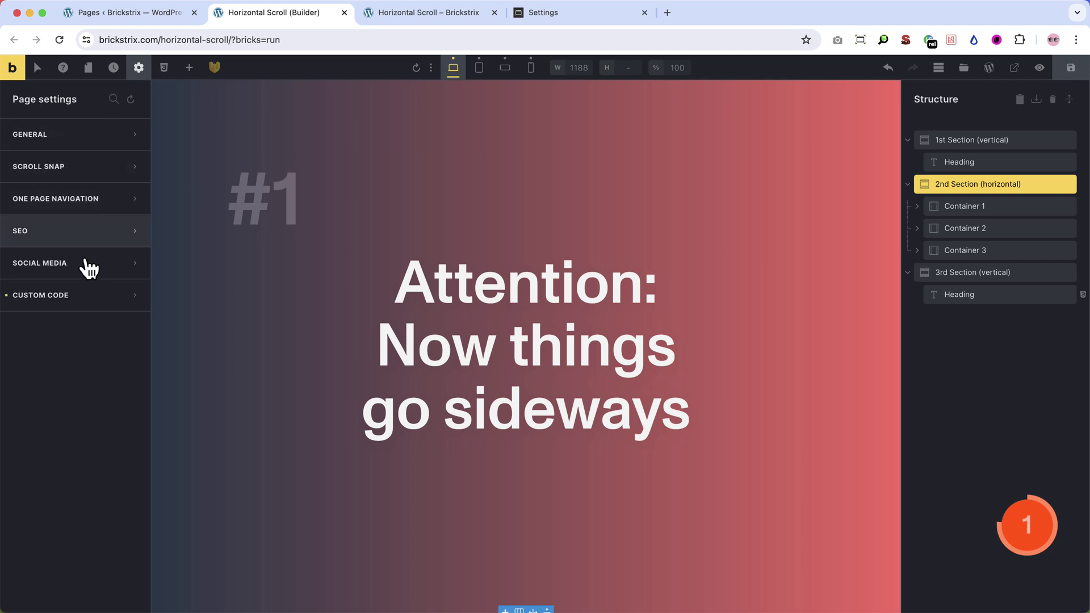
pyautogui.click(85, 295)
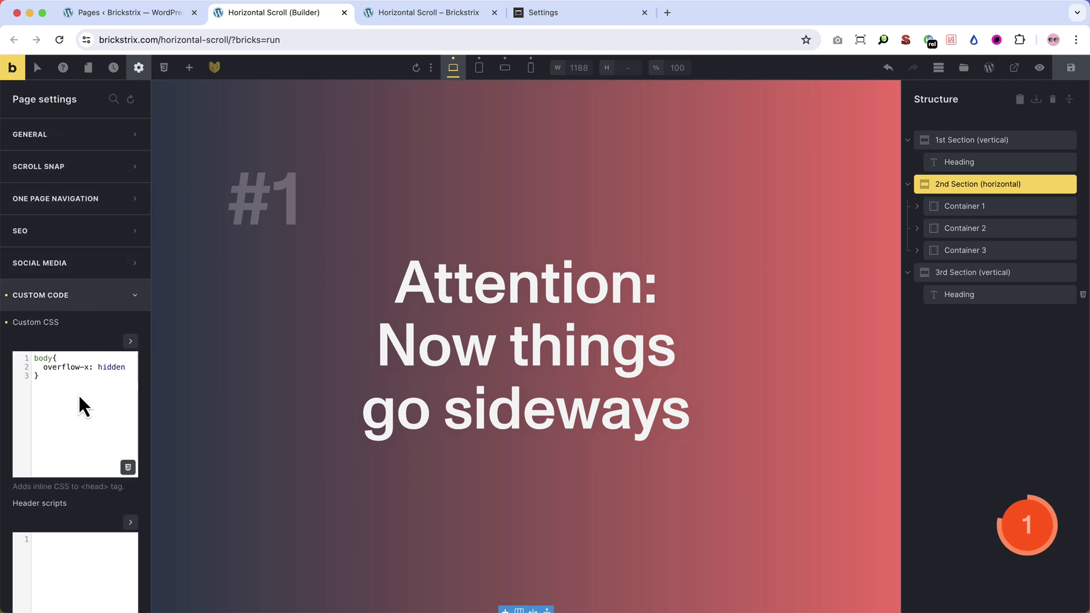
pyautogui.moveTo(70, 383); pyautogui.dragTo(35, 352)
pyautogui.press('BackSpace')
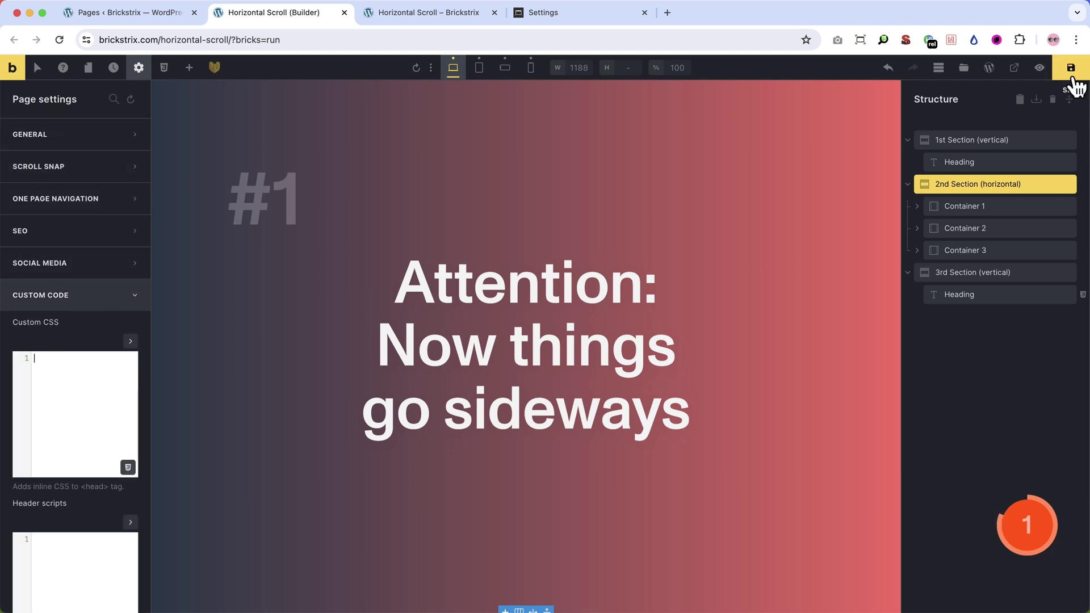
pyautogui.click(1071, 68)
# Step: Reload the front-end preview, then undo in the builder to restore the overflow-x hidden rule
pyautogui.click(431, 12)
pyautogui.press('super+r')
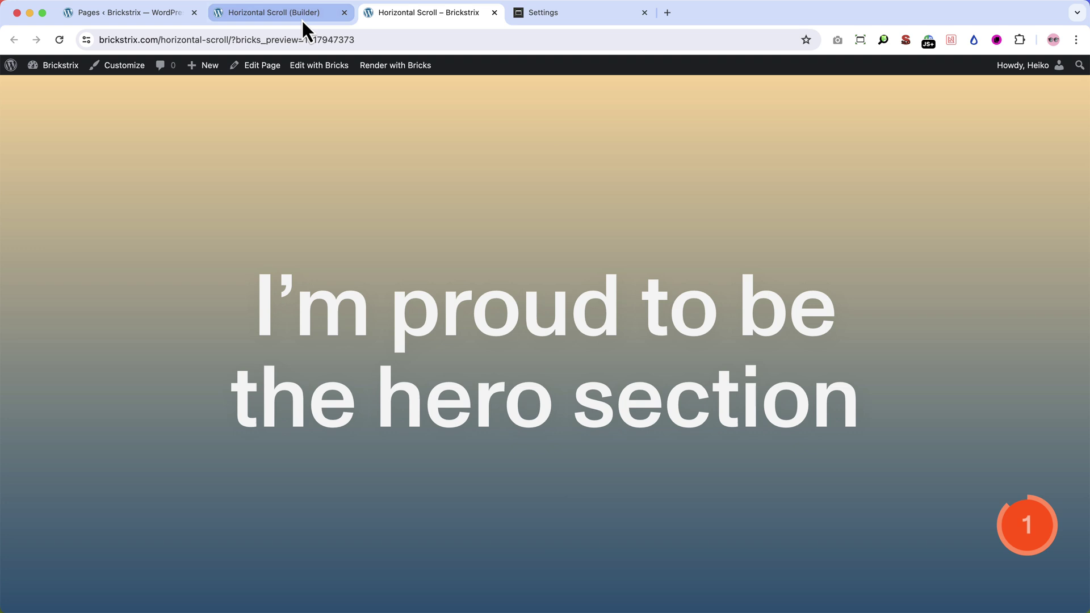
pyautogui.click(304, 13)
pyautogui.click(103, 375)
pyautogui.press('super+z')
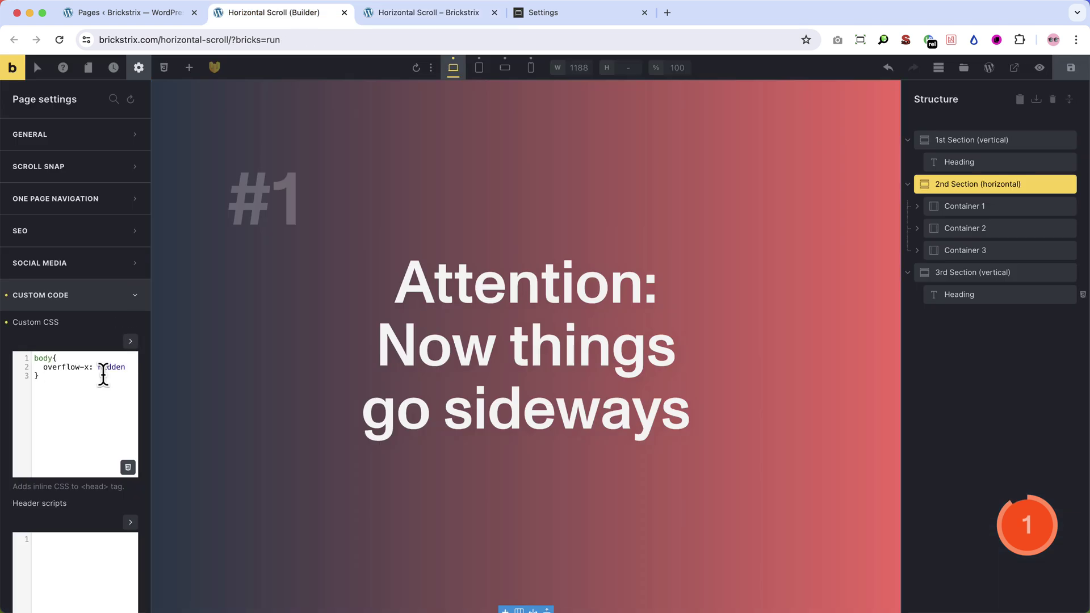
# Step: Toggle the 2nd Section's direction to vertical and back to horizontal row
pyautogui.click(688, 199)
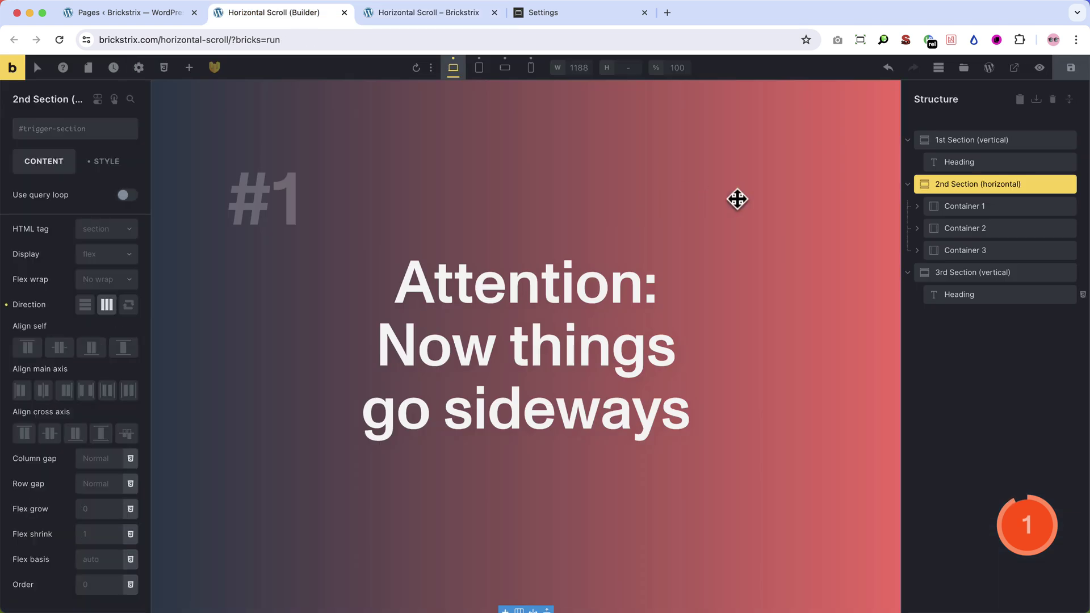
pyautogui.click(106, 305)
pyautogui.scroll(4, 337, 306)
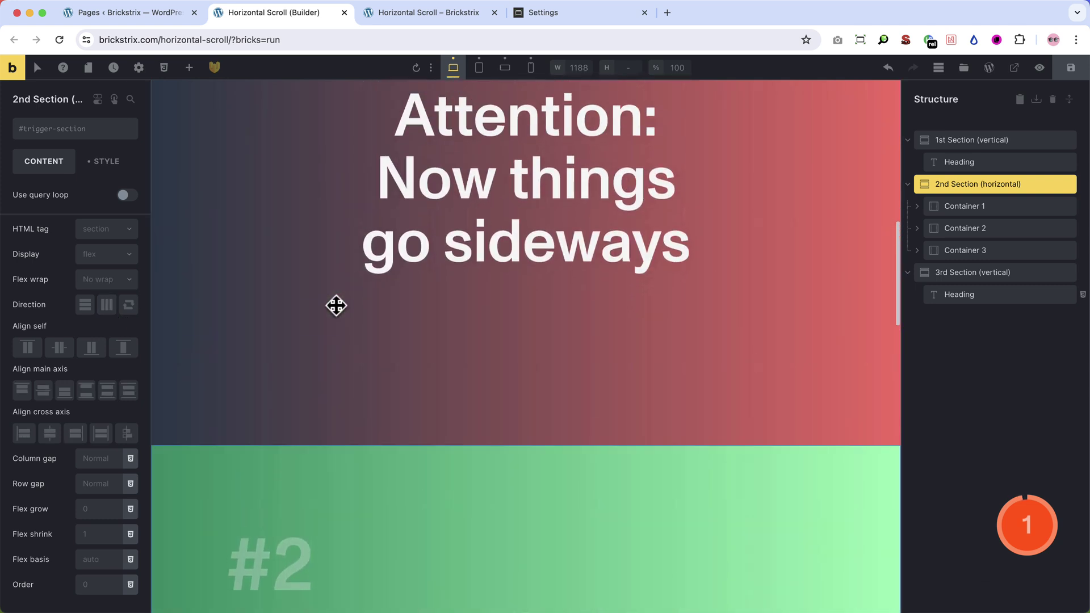
pyautogui.click(106, 305)
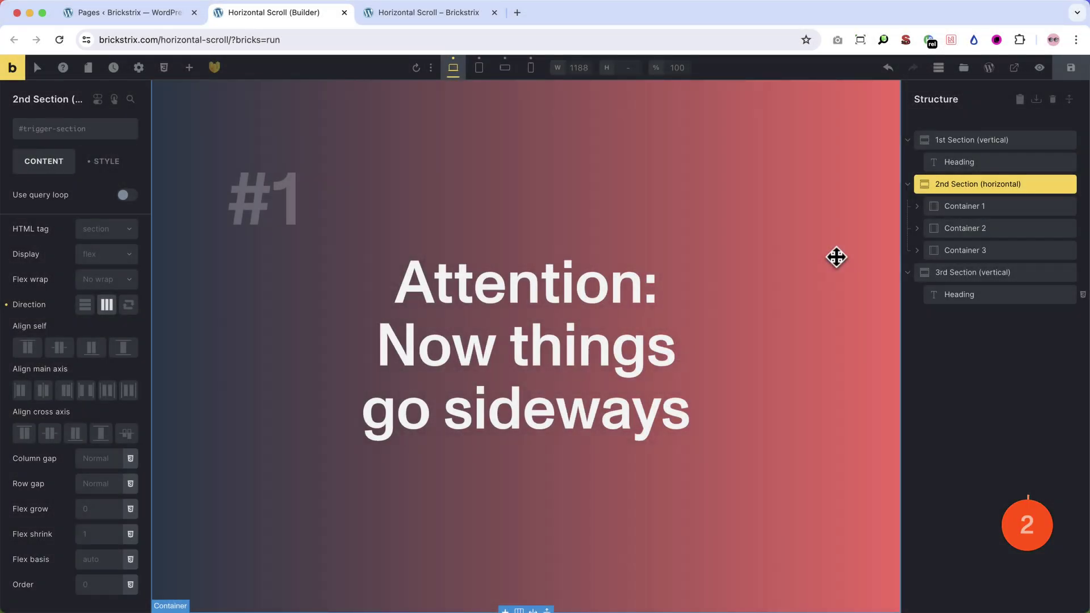
# Step: Open the Bricksforge Horizontal Scroll timeline and keep ScrollTrigger as its trigger
pyautogui.hotkey('ctrl', 'p')
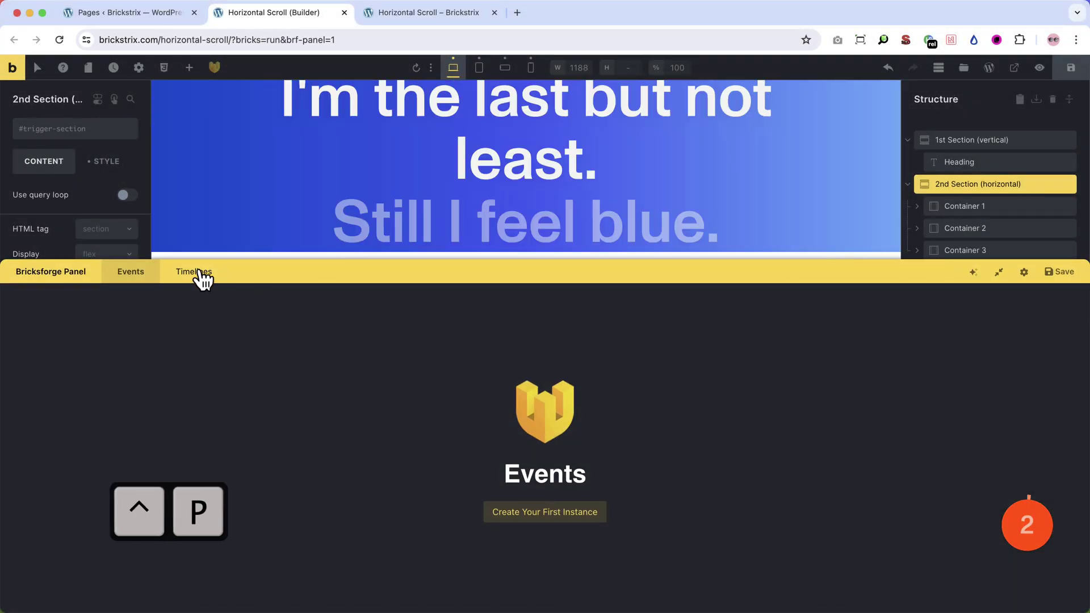
pyautogui.click(196, 272)
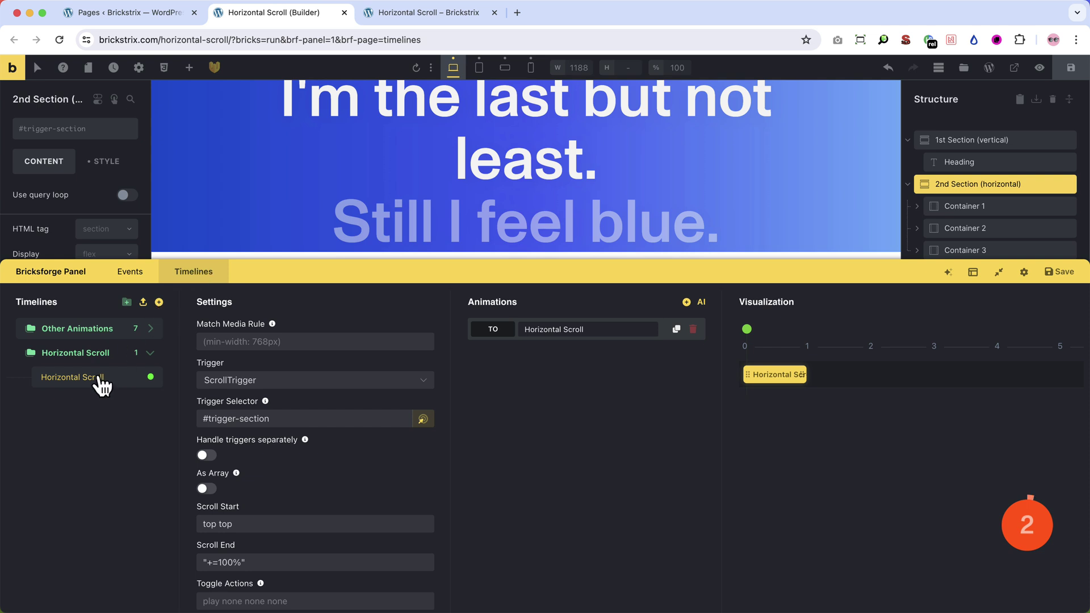
pyautogui.click(258, 380)
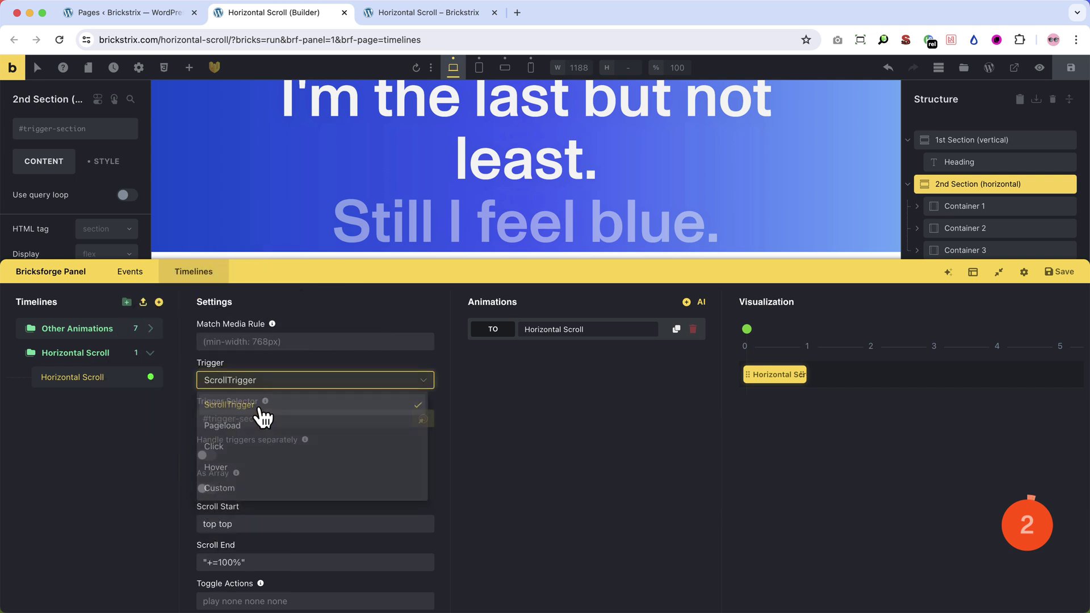
pyautogui.click(256, 407)
pyautogui.click(316, 419)
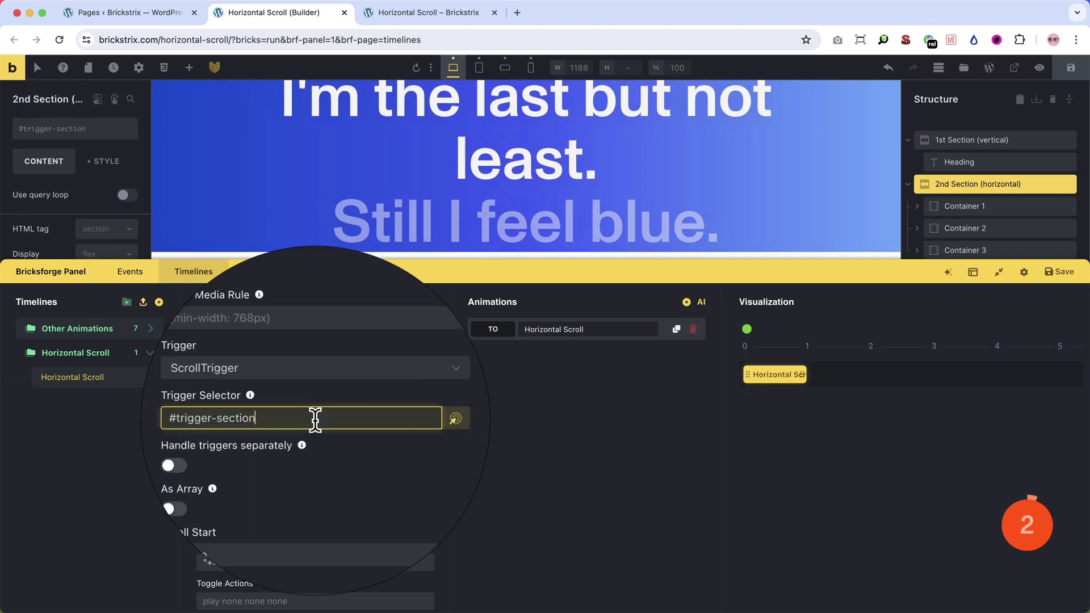
# Step: Confirm the trigger selector #trigger-section matches the 2nd Section's ID
pyautogui.click(762, 227)
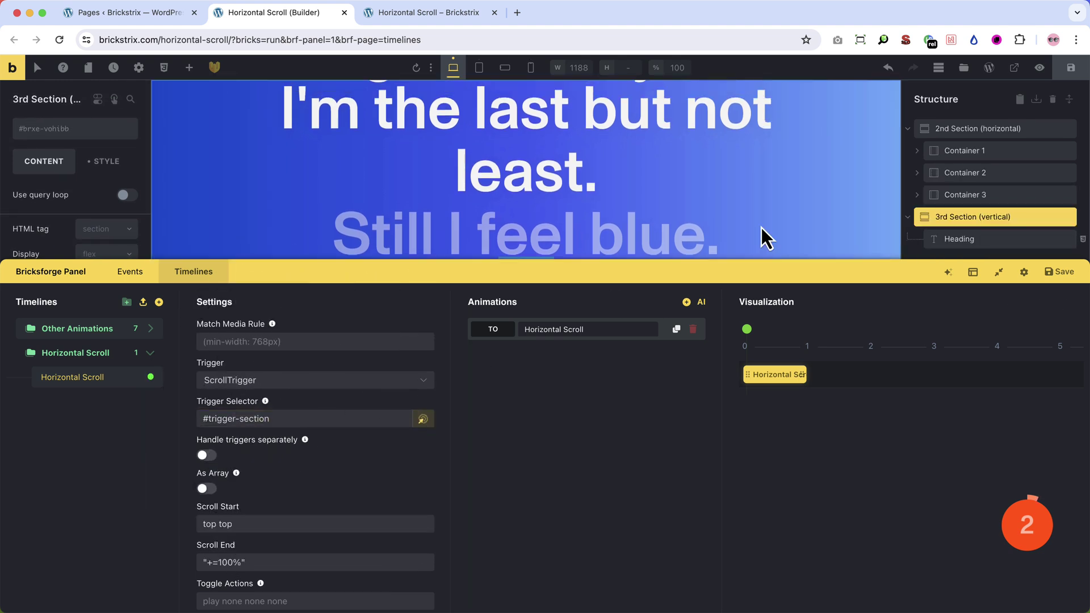
pyautogui.click(976, 129)
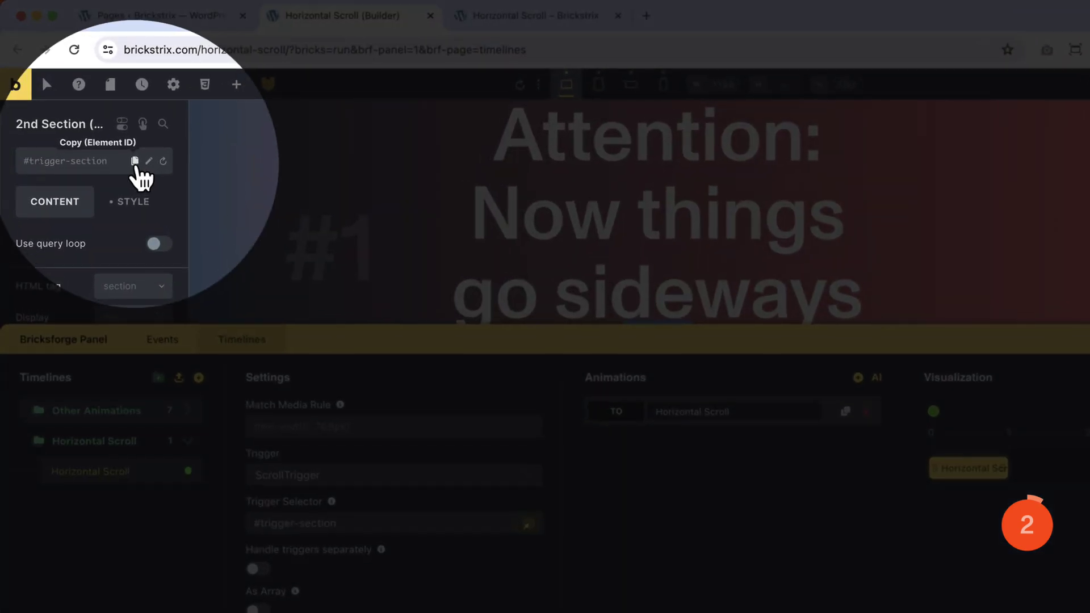
pyautogui.click(362, 523)
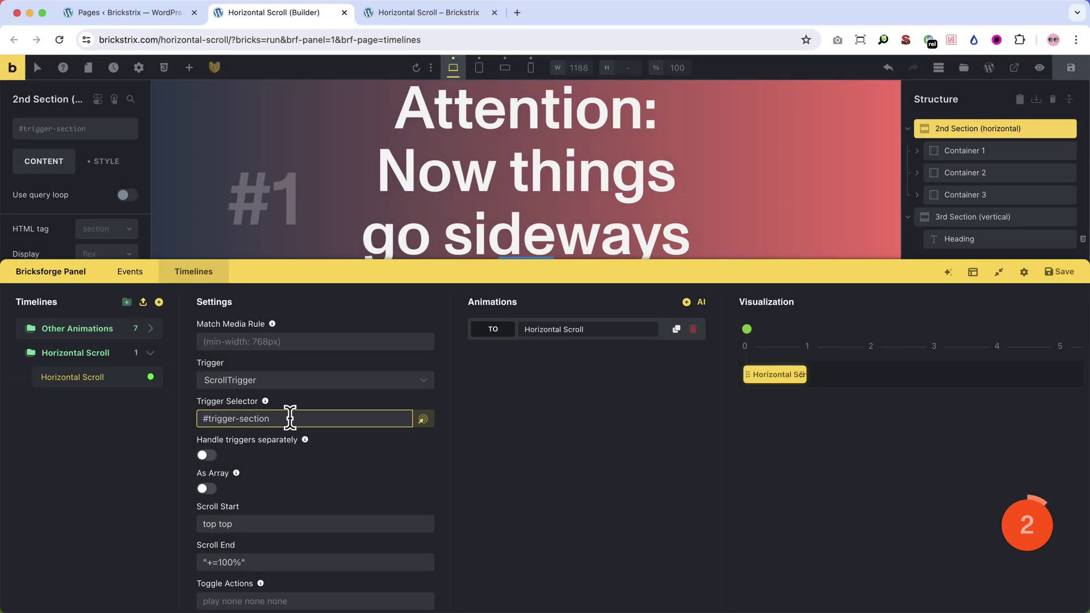
# Step: Review the Scroll End value and toggle Show Markers off and back on
pyautogui.scroll(-4, 290, 419)
pyautogui.click(289, 436)
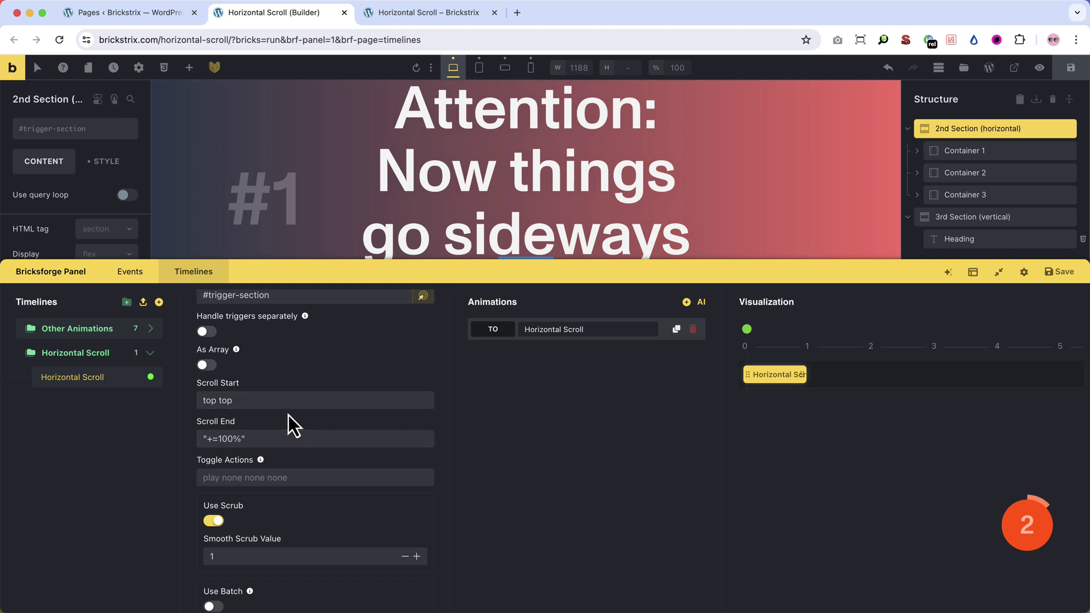
pyautogui.scroll(-10, 289, 414)
pyautogui.click(214, 521)
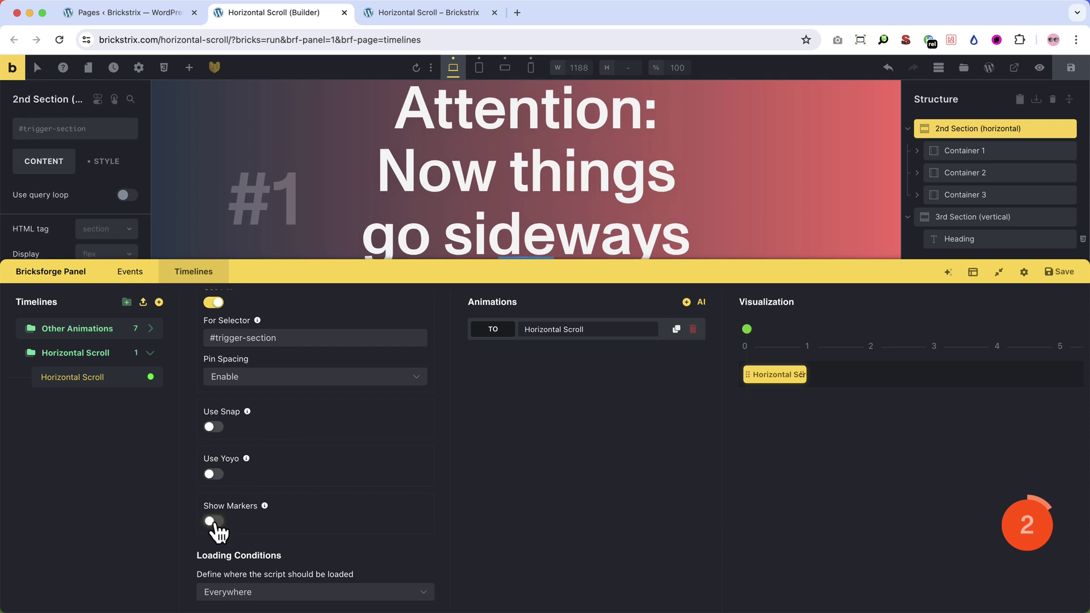
pyautogui.click(213, 521)
# Step: Switch to the front-end preview and scroll to panel #1, 'Attention: Now things go sideways'
pyautogui.click(474, 13)
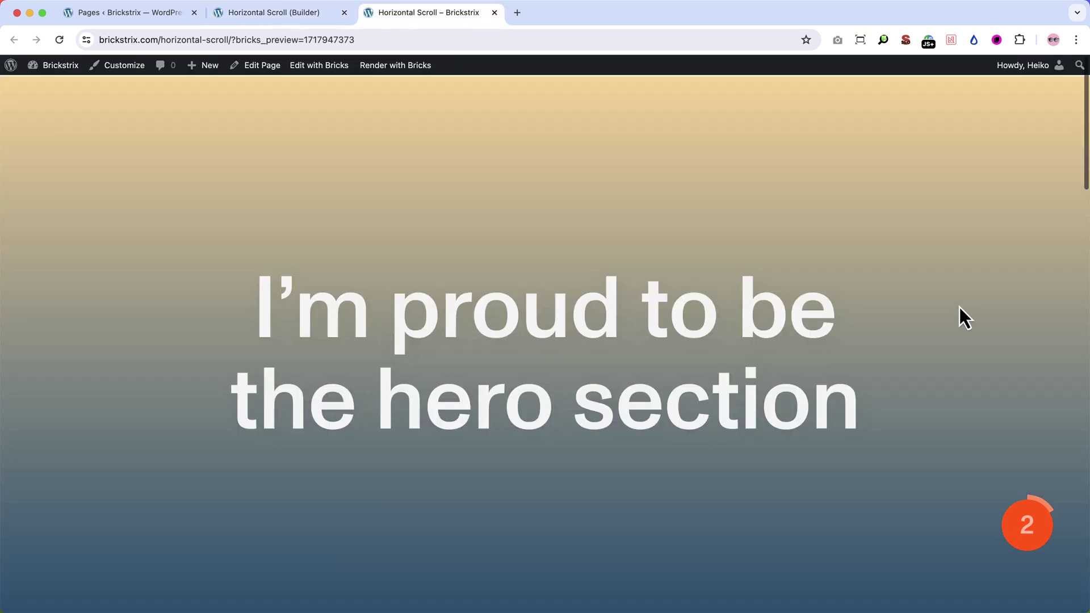
pyautogui.scroll(-5, 960, 307)
pyautogui.scroll(-3, 959, 308)
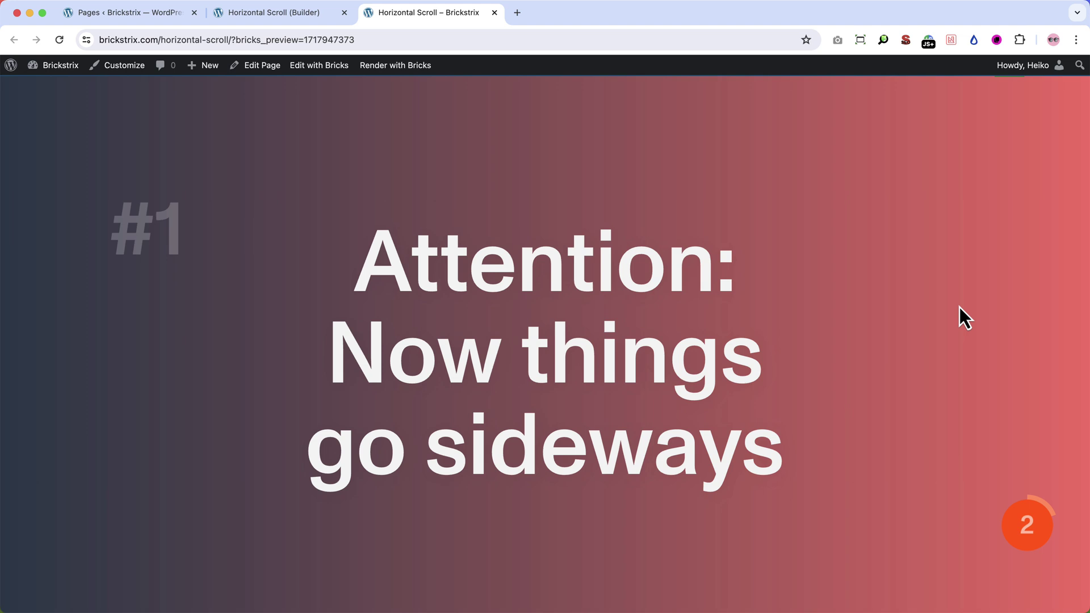
# Step: Enable Use Pin and set Scroll Start to 'top top'
pyautogui.click(319, 12)
pyautogui.click(209, 403)
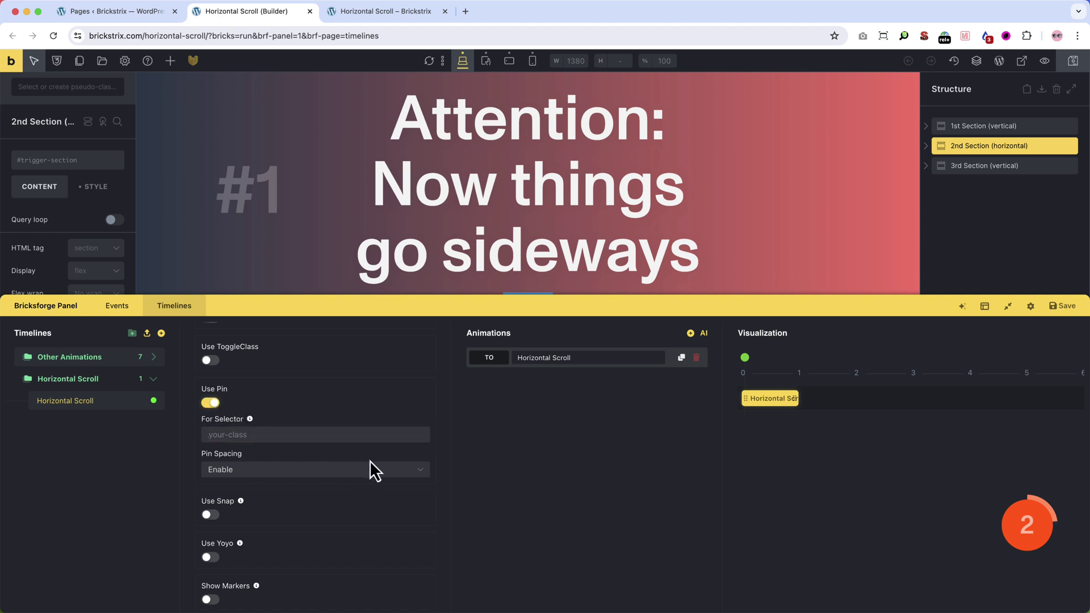
pyautogui.scroll(4, 346, 459)
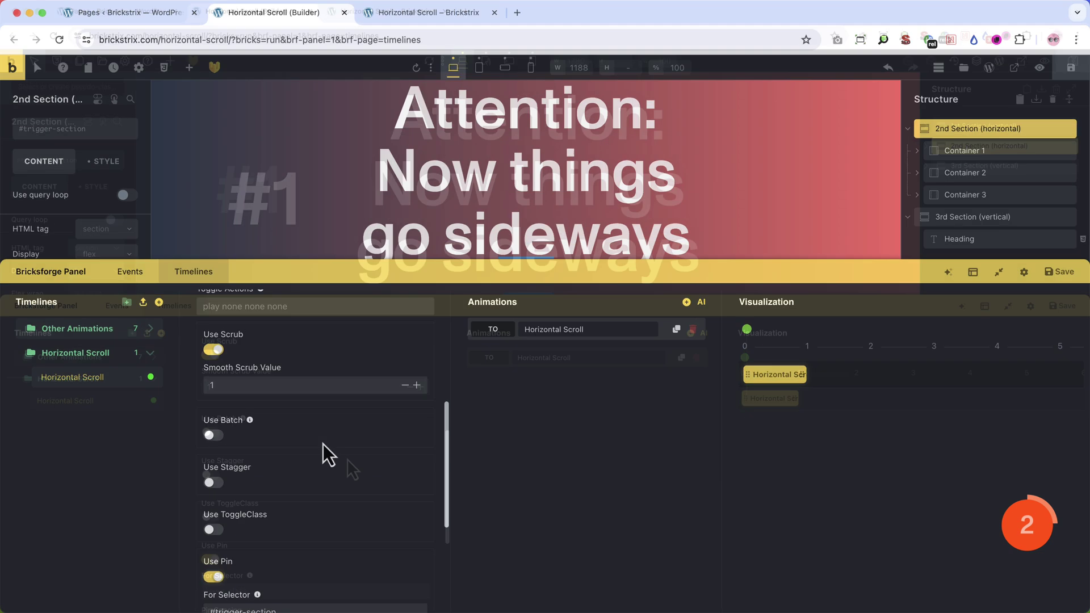
pyautogui.scroll(5, 322, 441)
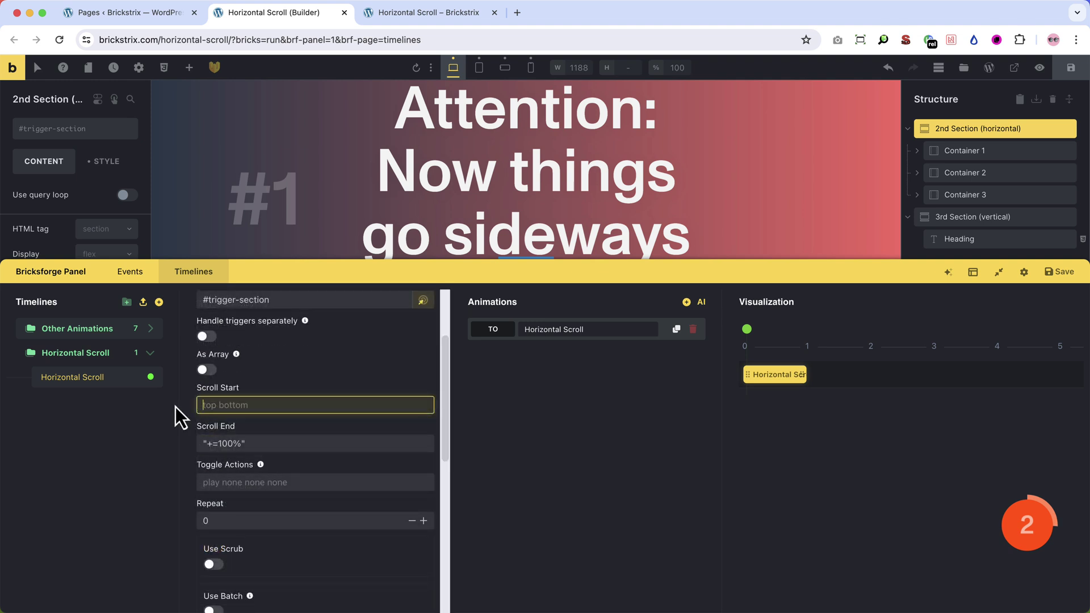
pyautogui.write('top top')
# Step: Replace the Scroll End value with +=100% and check the front-end preview
pyautogui.scroll(-5, 344, 434)
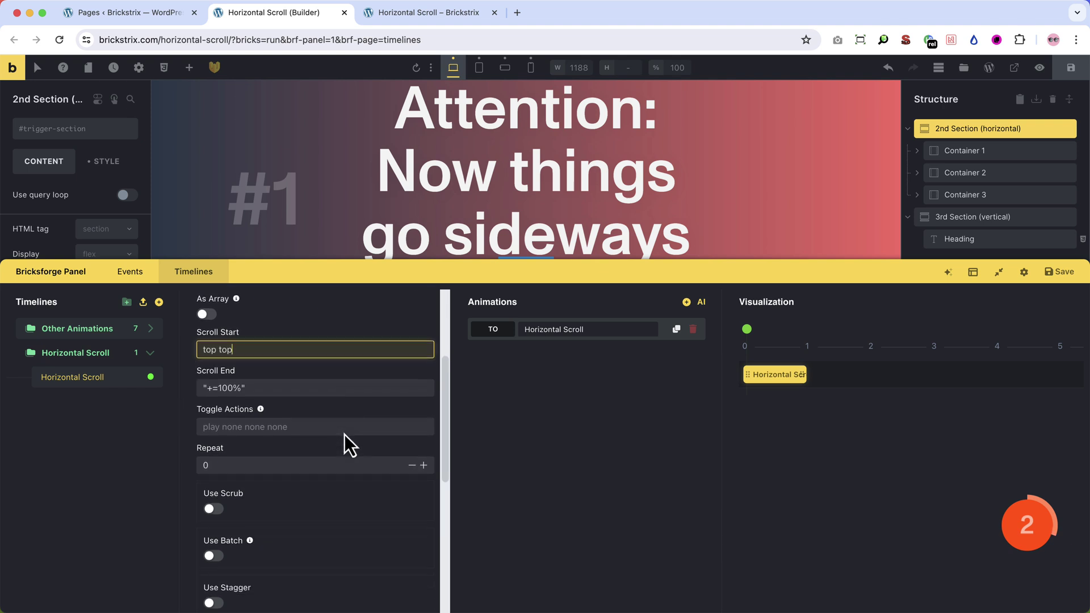
pyautogui.scroll(-3, 344, 434)
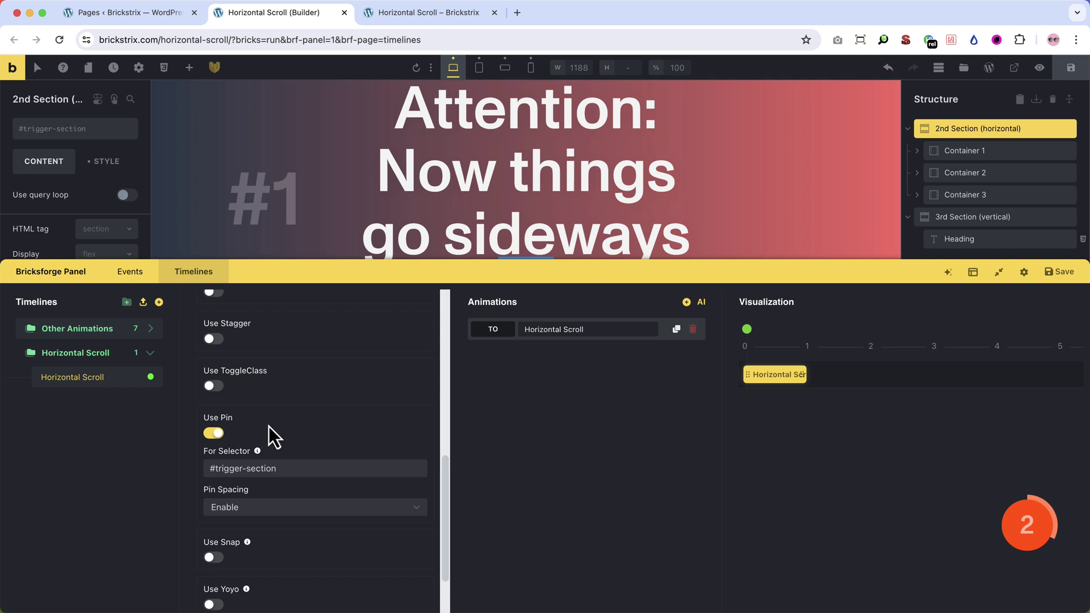
pyautogui.scroll(1, 268, 427)
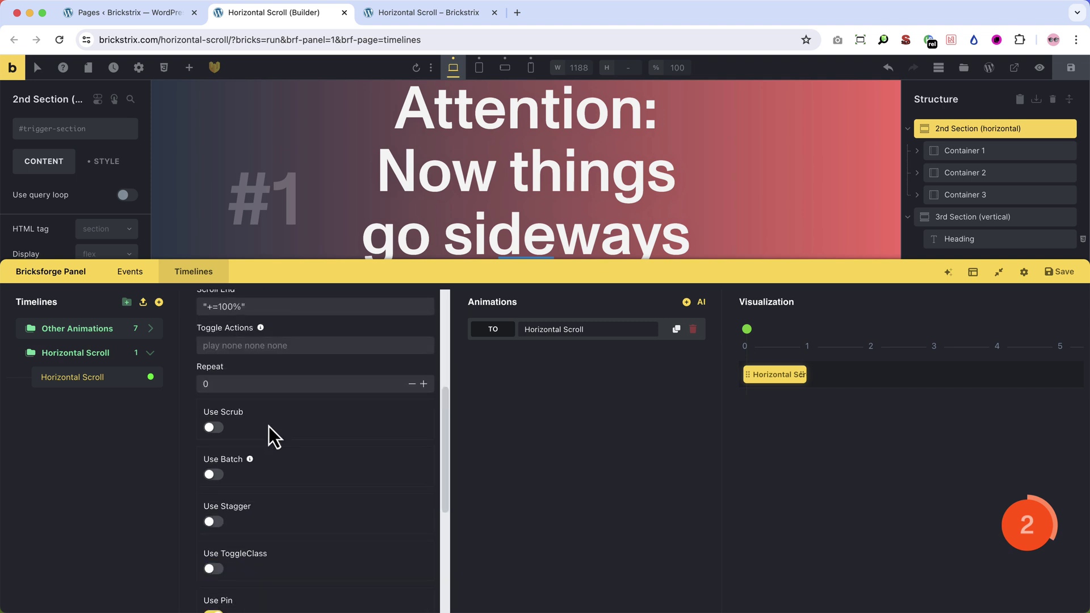
pyautogui.scroll(3, 267, 427)
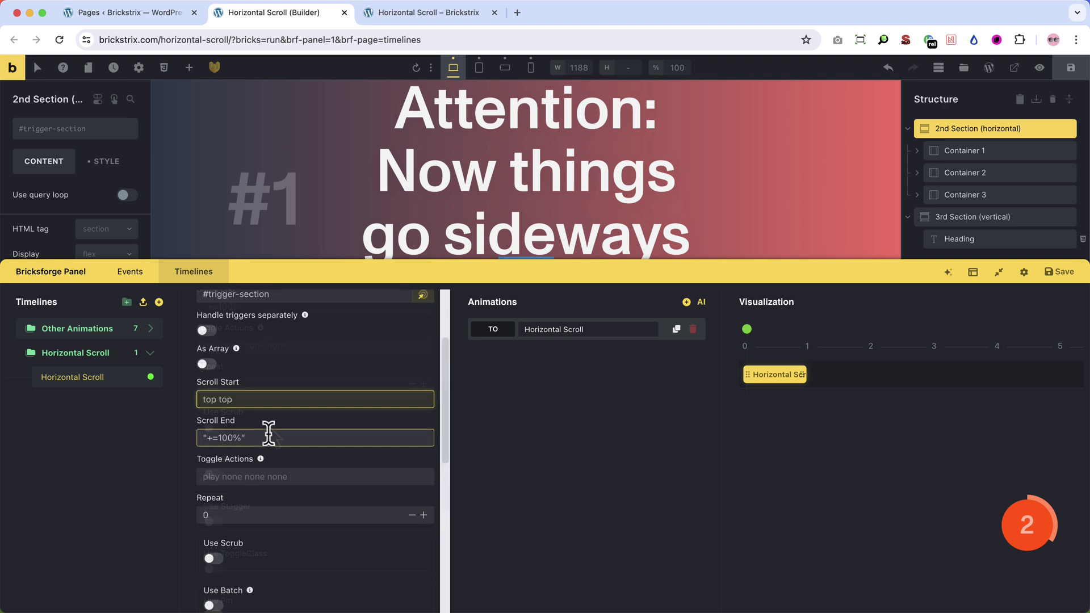
pyautogui.scroll(1, 268, 438)
pyautogui.click(326, 457)
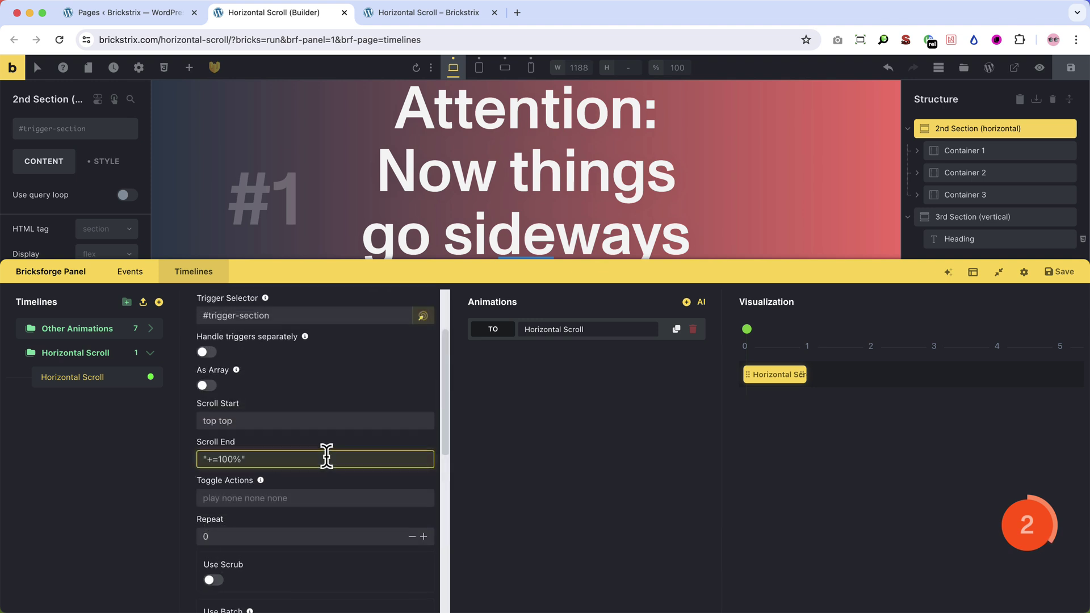
pyautogui.press('super+a')
pyautogui.press('BackSpace')
pyautogui.write('"+=100%')
pyautogui.click(424, 14)
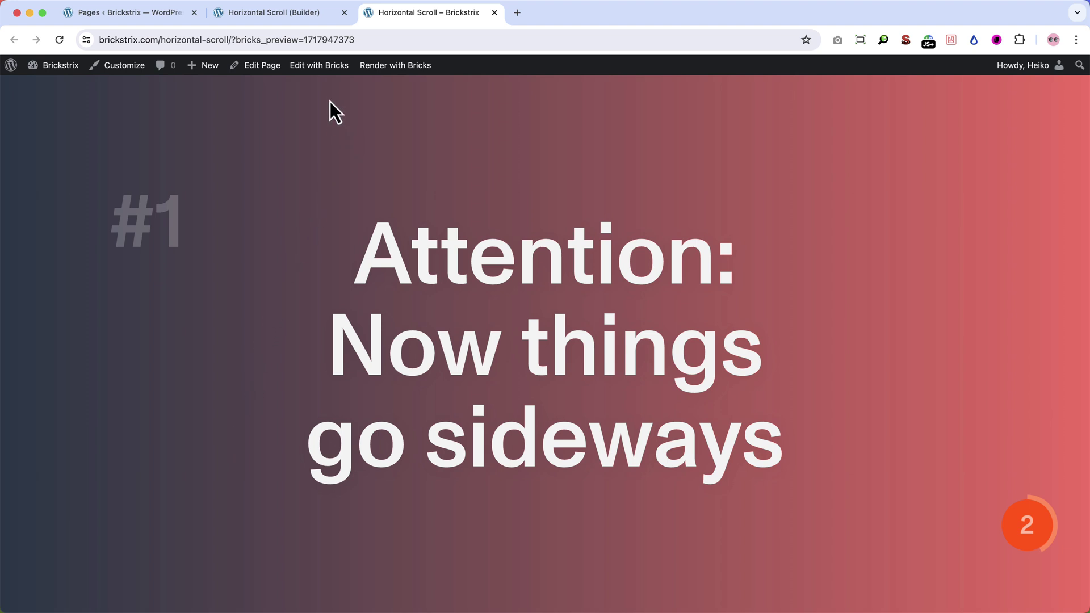
# Step: Switch on Use Scrub for the Horizontal Scroll timeline, with Smooth Scrub Value 1
pyautogui.click(328, 14)
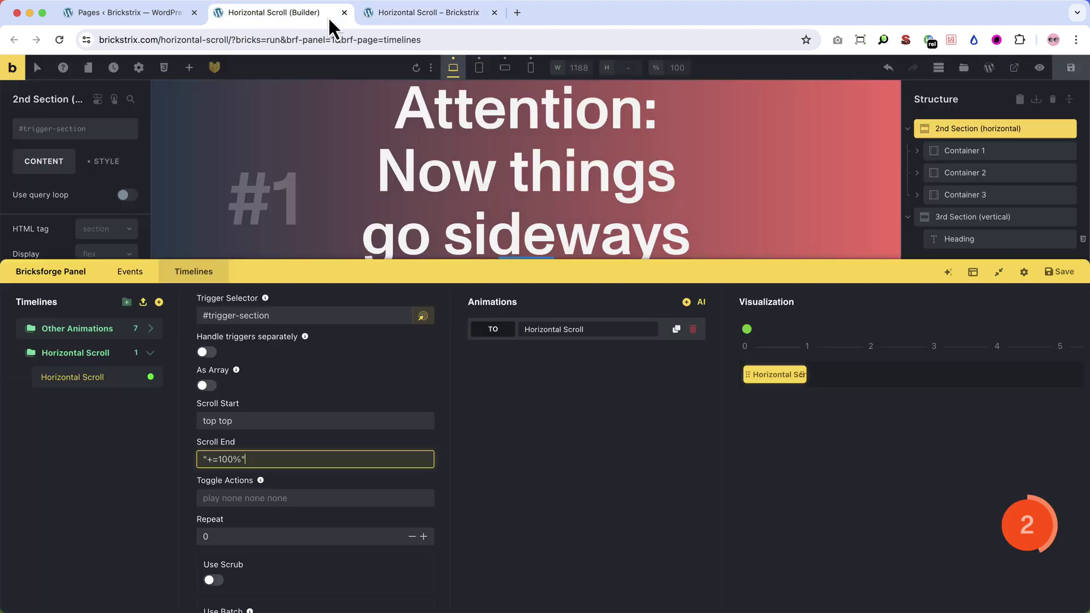
pyautogui.scroll(-4, 257, 417)
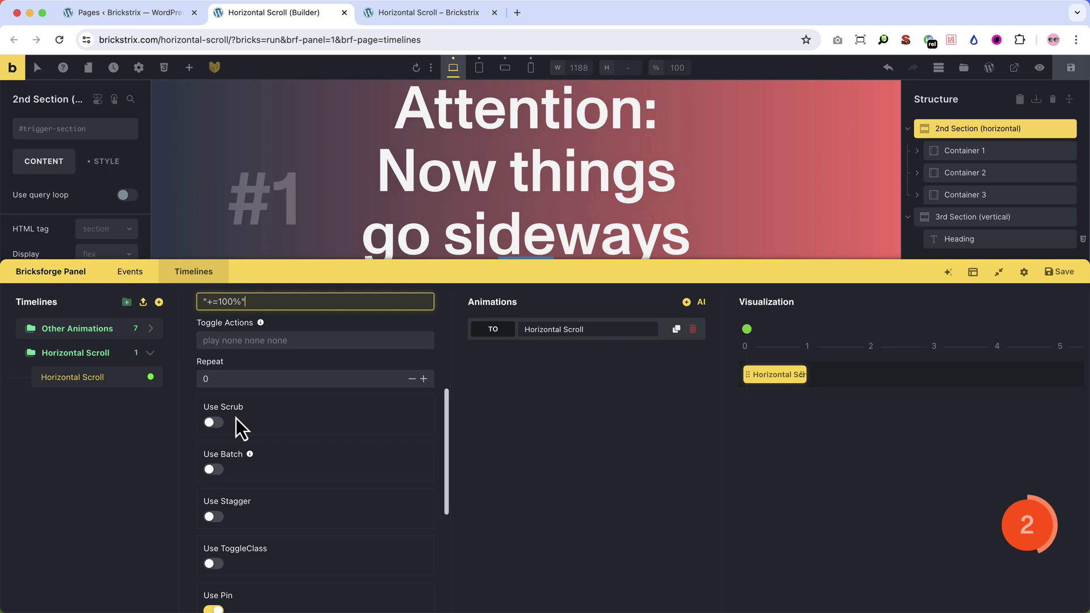
pyautogui.click(213, 422)
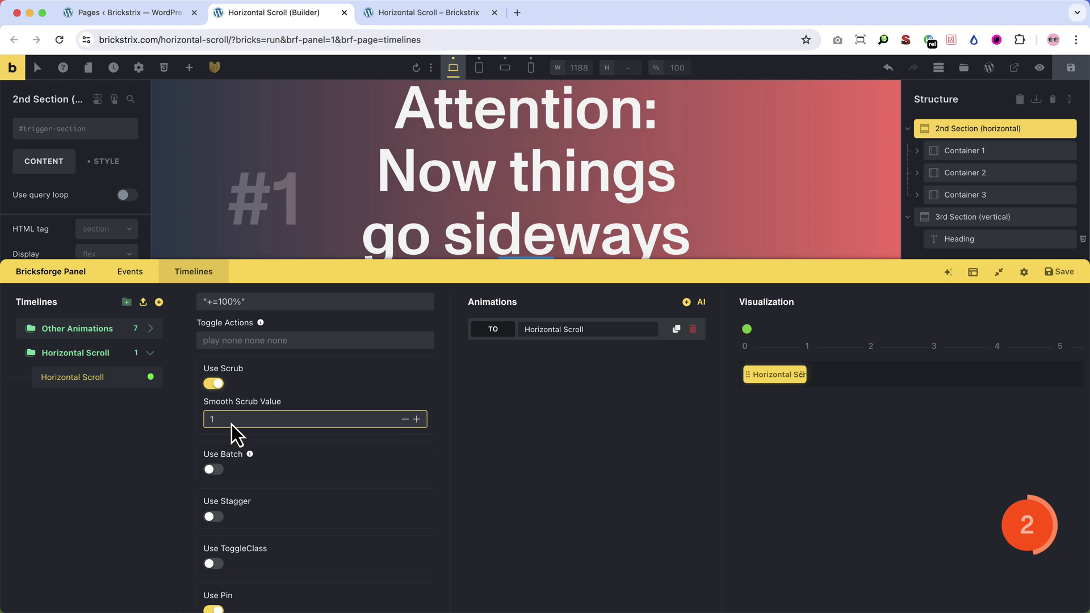
pyautogui.scroll(-1, 315, 386)
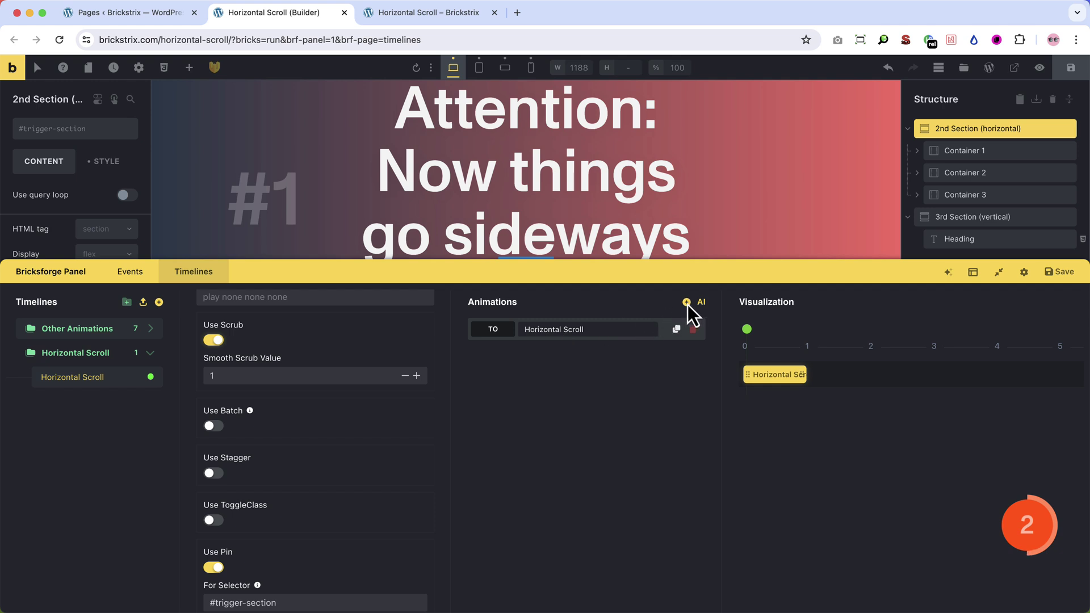
pyautogui.click(652, 337)
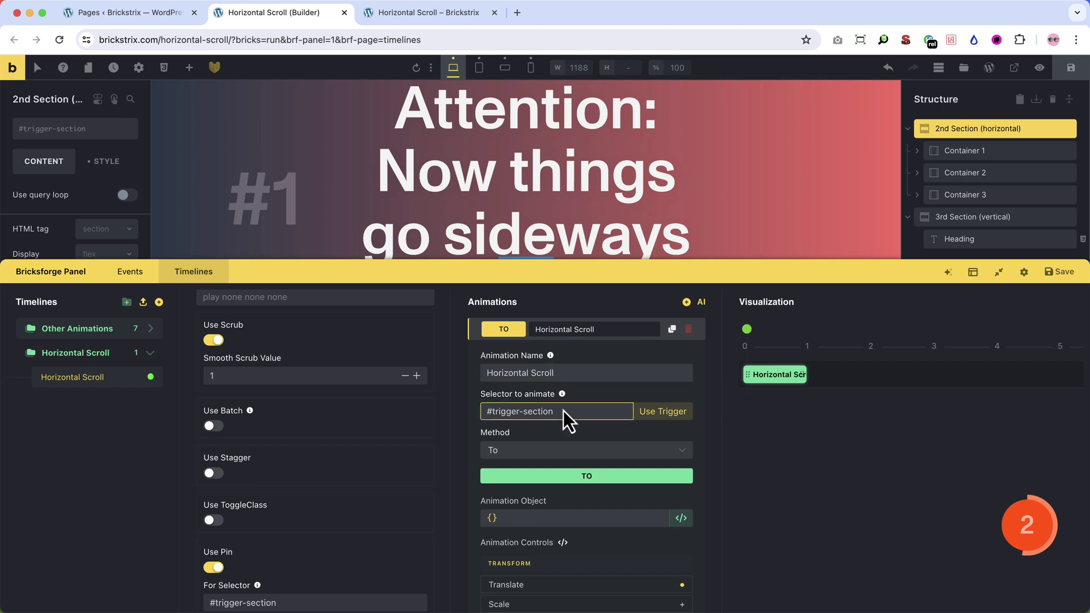
pyautogui.scroll(5, 403, 404)
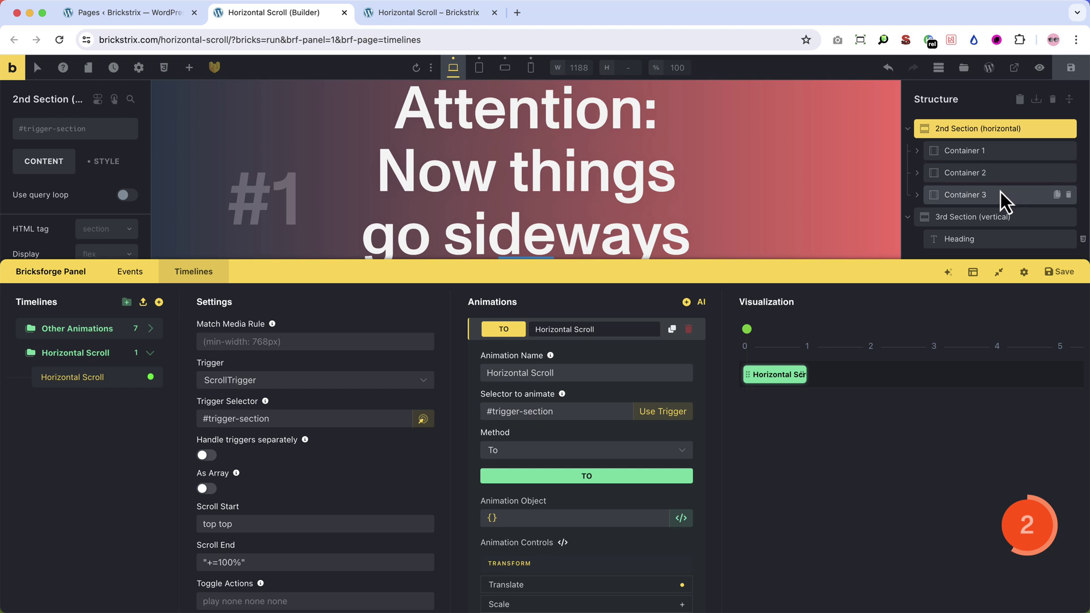
# Step: Give the animation an X translate of -100% and render and run the canvas preview
pyautogui.scroll(-5, 557, 464)
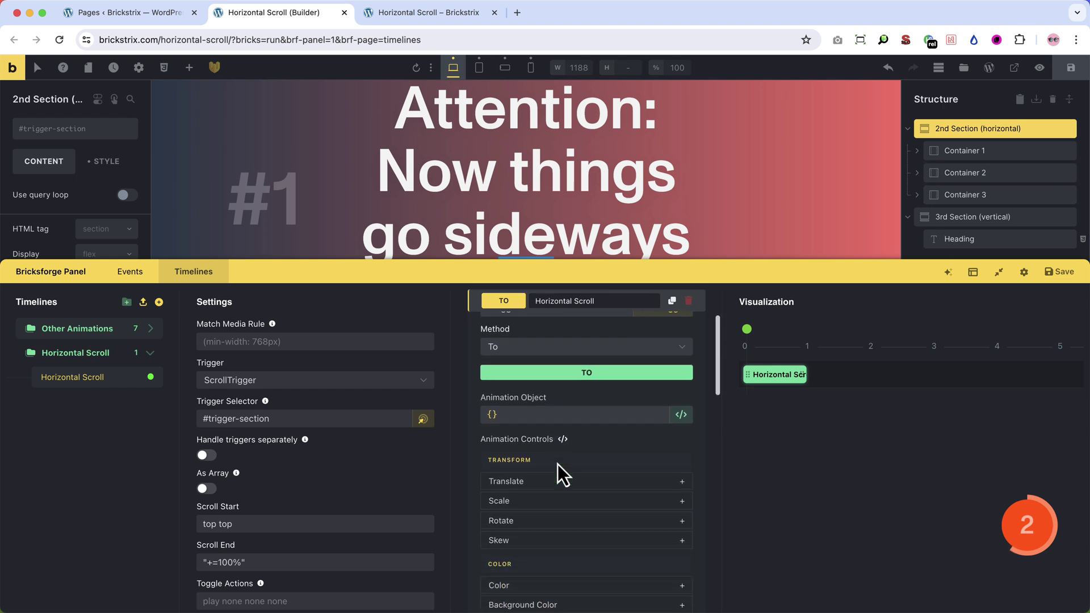
pyautogui.click(576, 460)
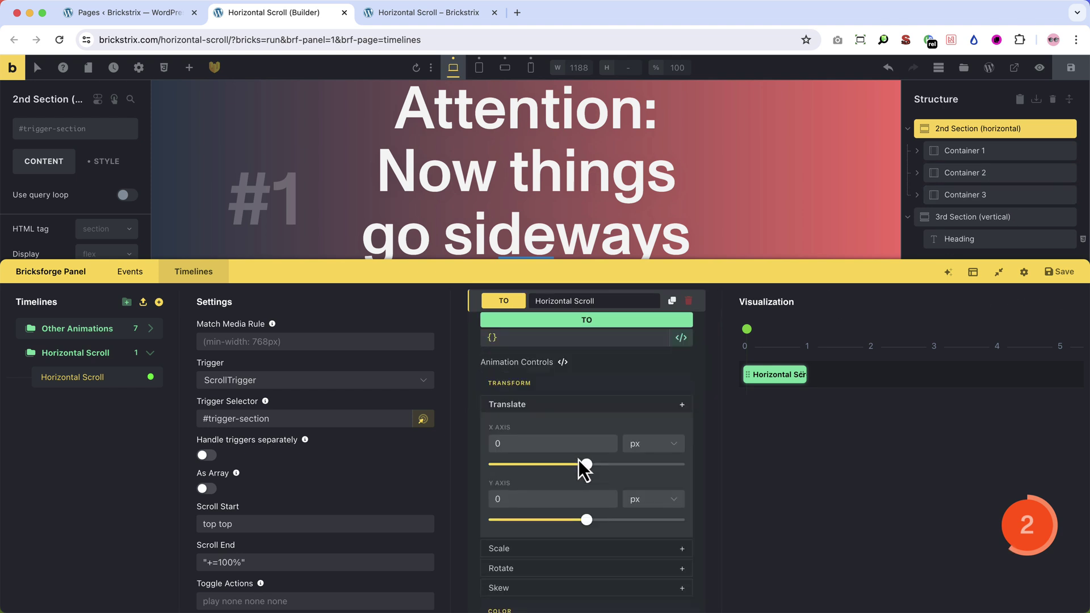
pyautogui.click(653, 444)
pyautogui.click(648, 491)
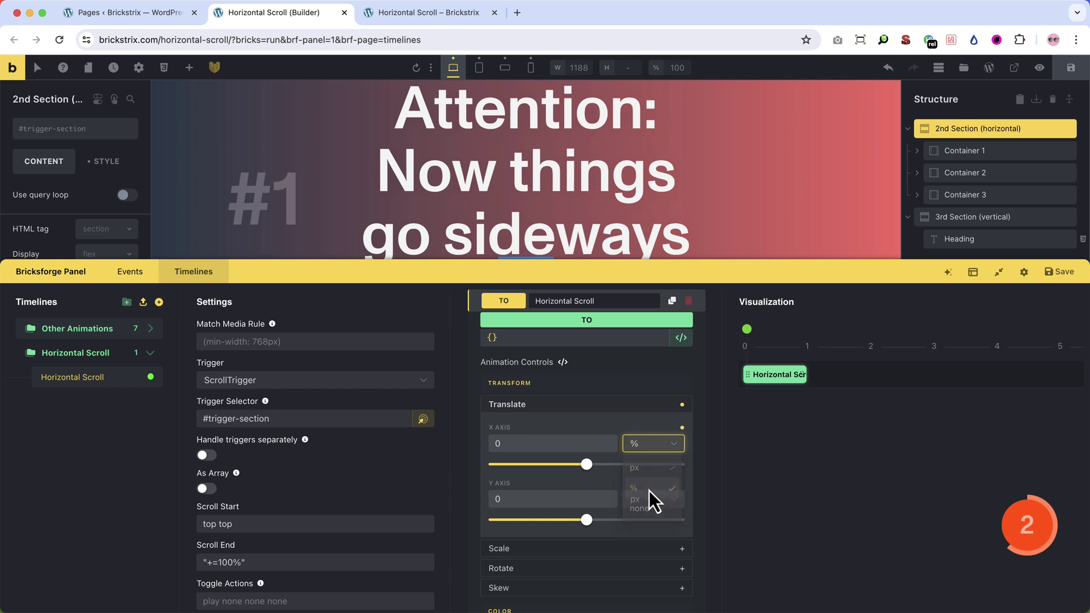
pyautogui.click(498, 448)
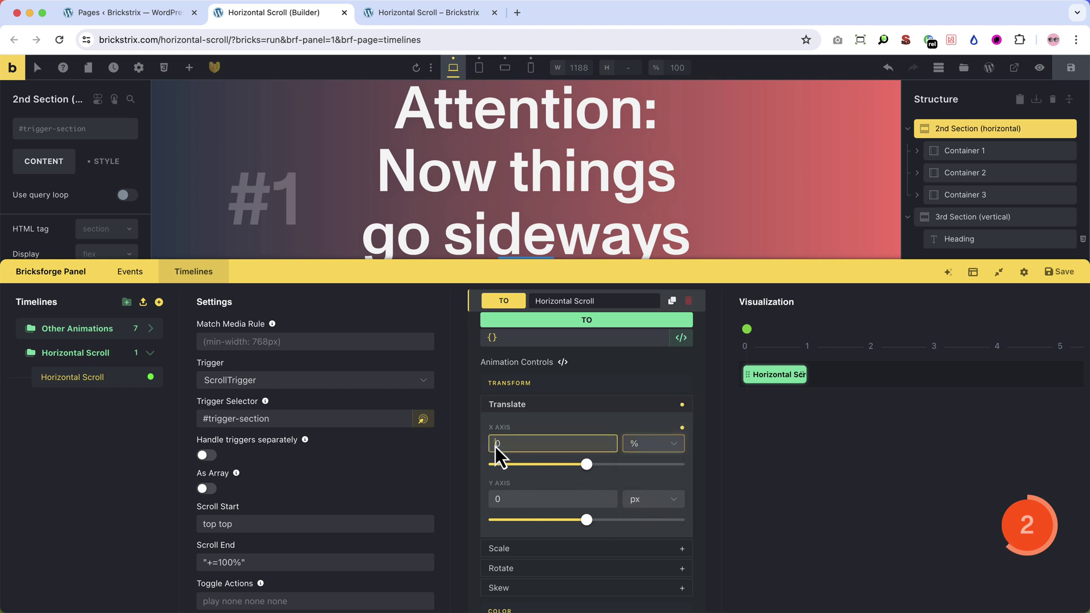
pyautogui.write('100')
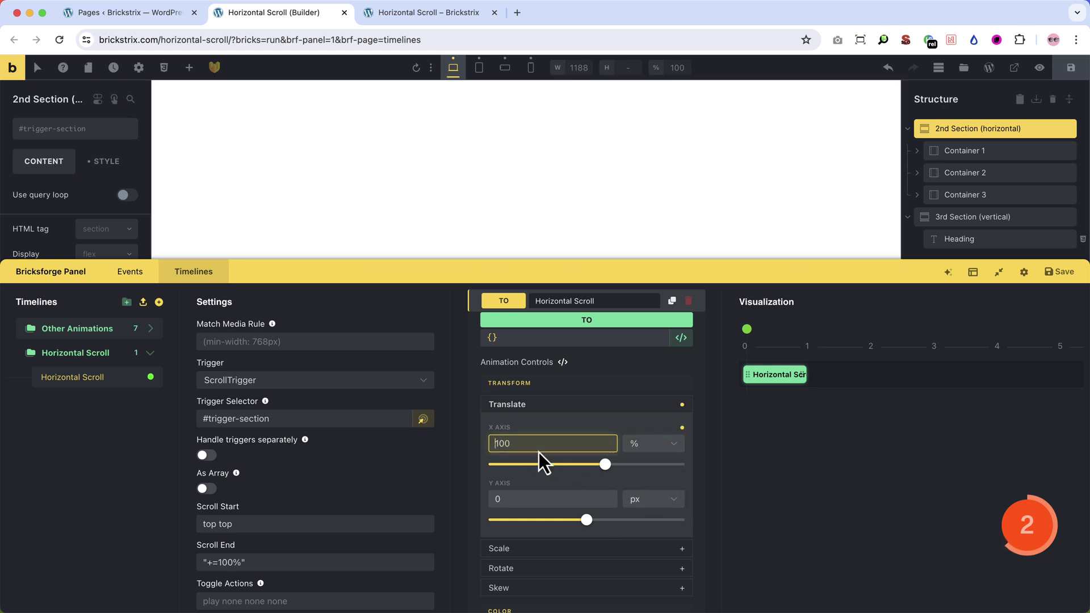
pyautogui.write('-')
pyautogui.click(1023, 304)
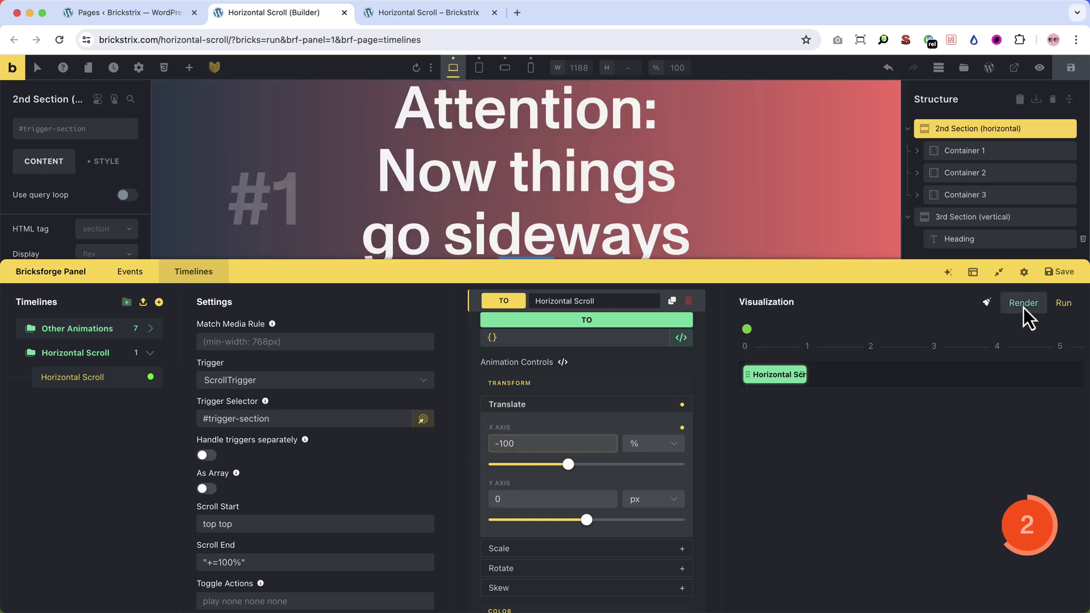
pyautogui.click(1061, 304)
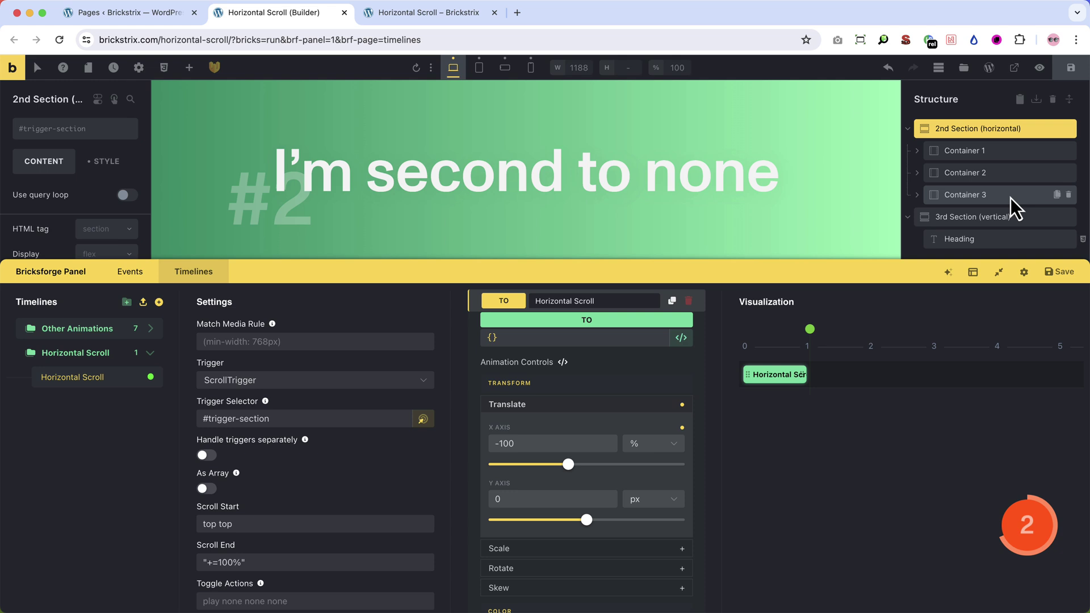
# Step: Change the X translate to -200% and replay the preview to reach panel #3
pyautogui.click(505, 444)
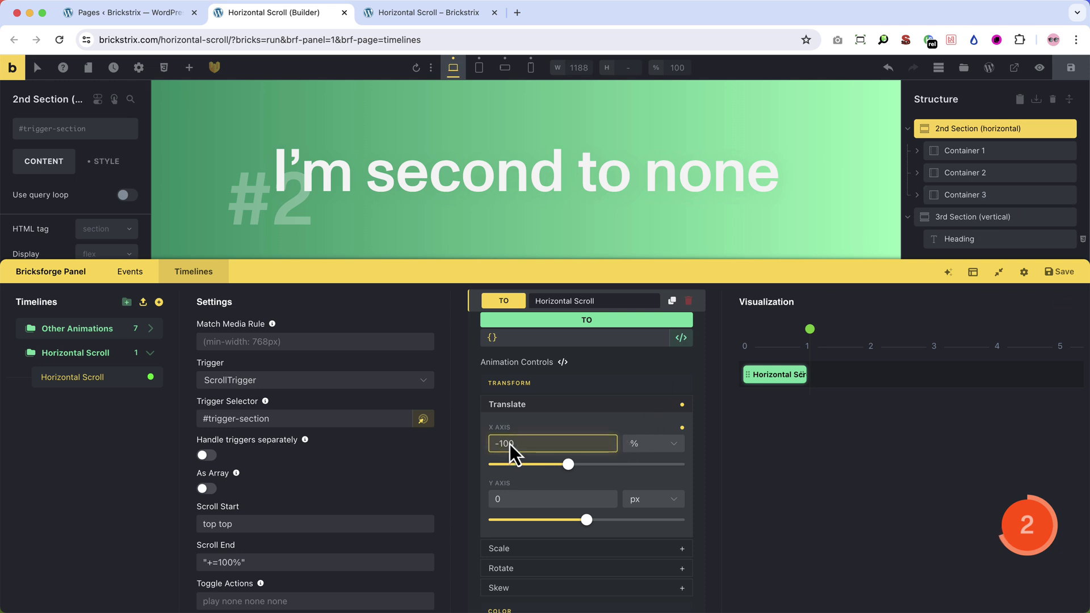
pyautogui.press('BackSpace')
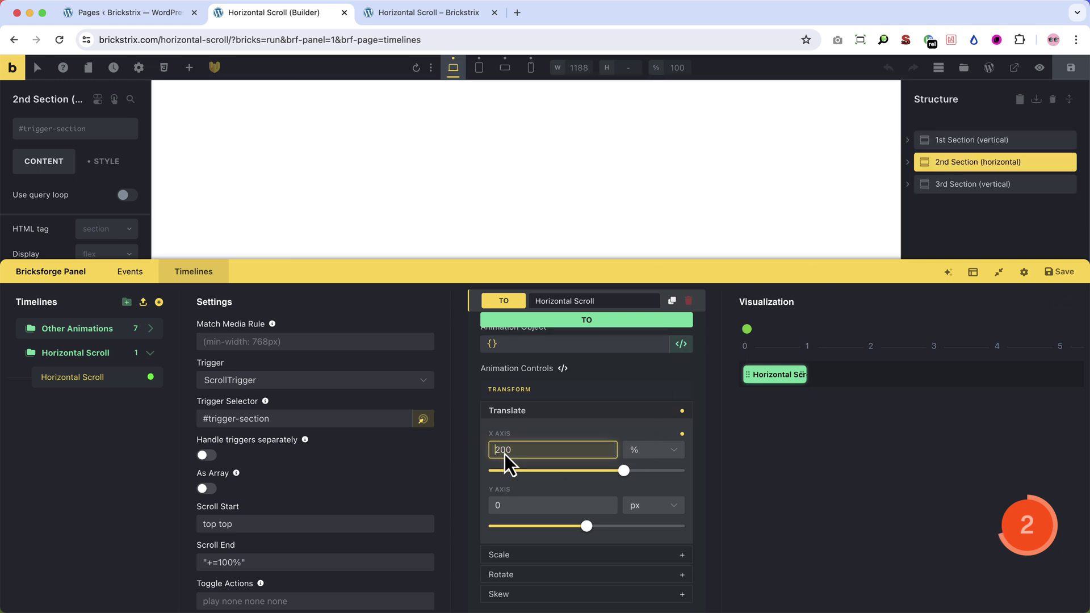
pyautogui.write('2')
pyautogui.click(1063, 304)
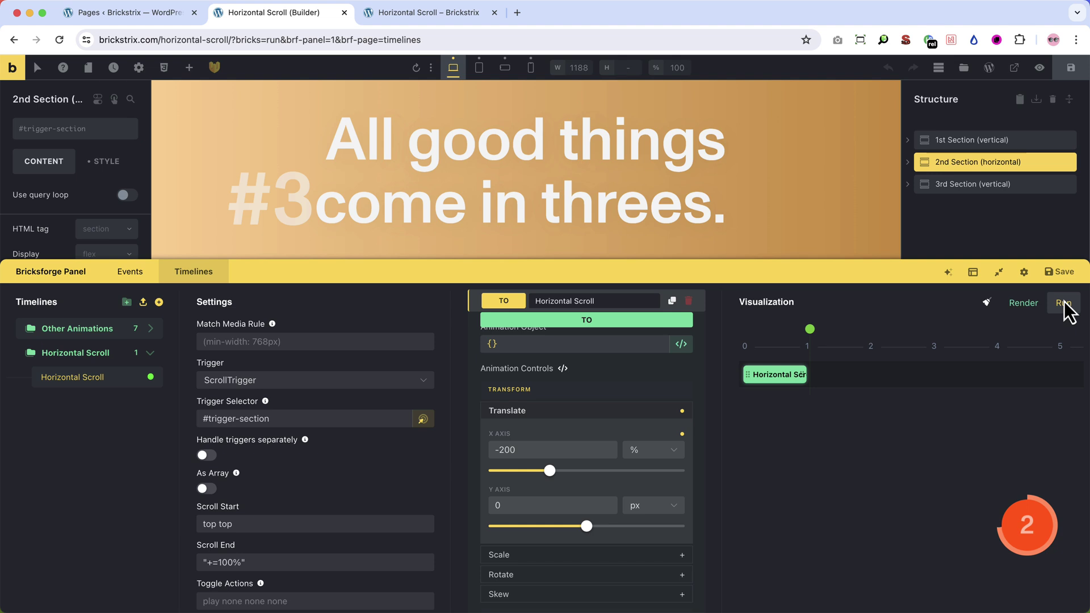
pyautogui.click(907, 162)
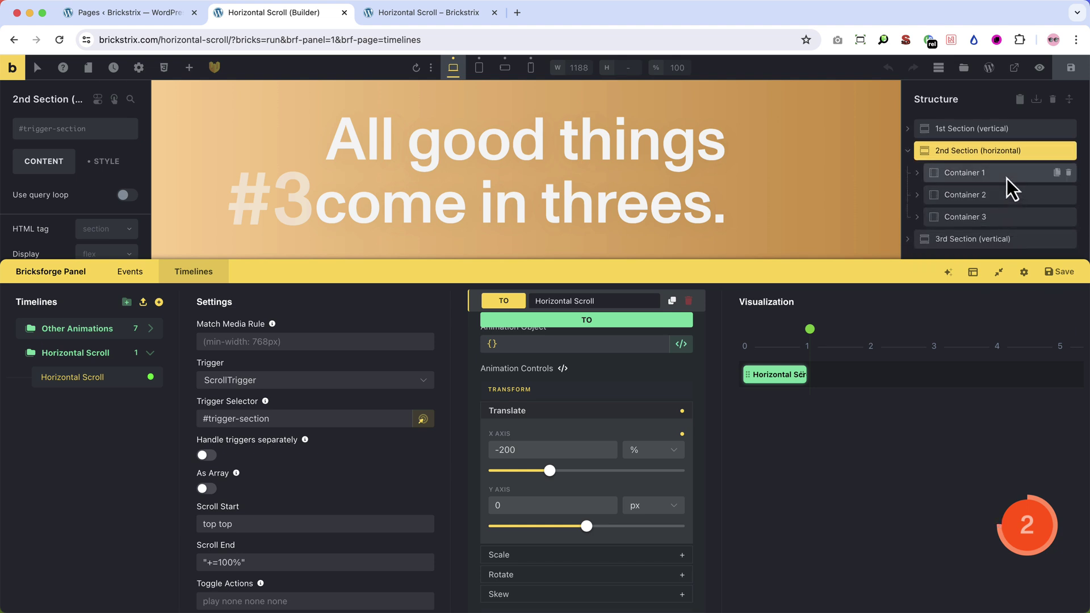
pyautogui.click(505, 451)
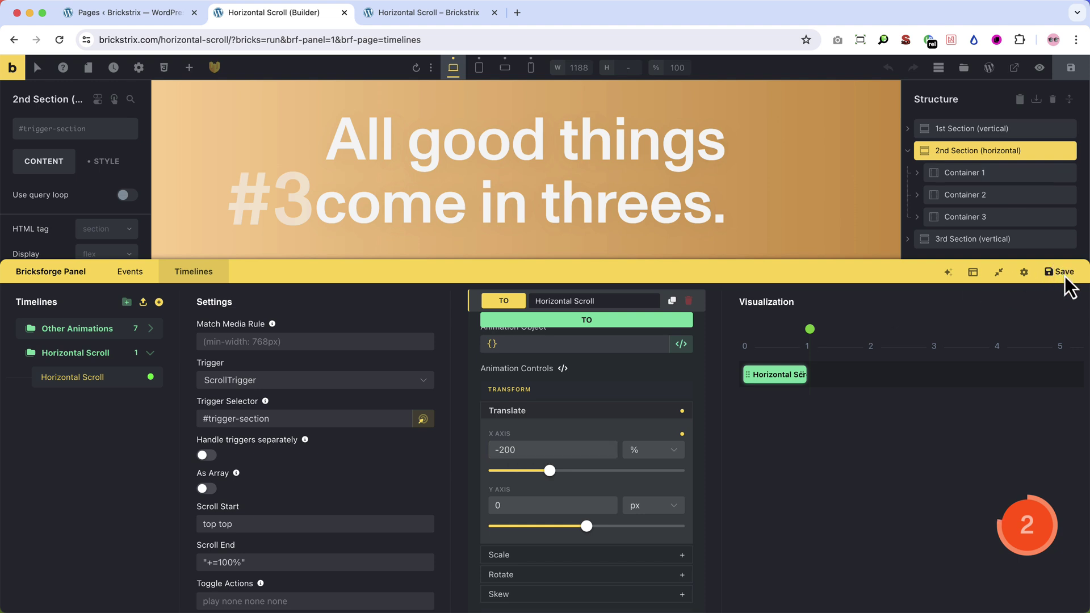
pyautogui.hotkey('ctrl', 'Tab')
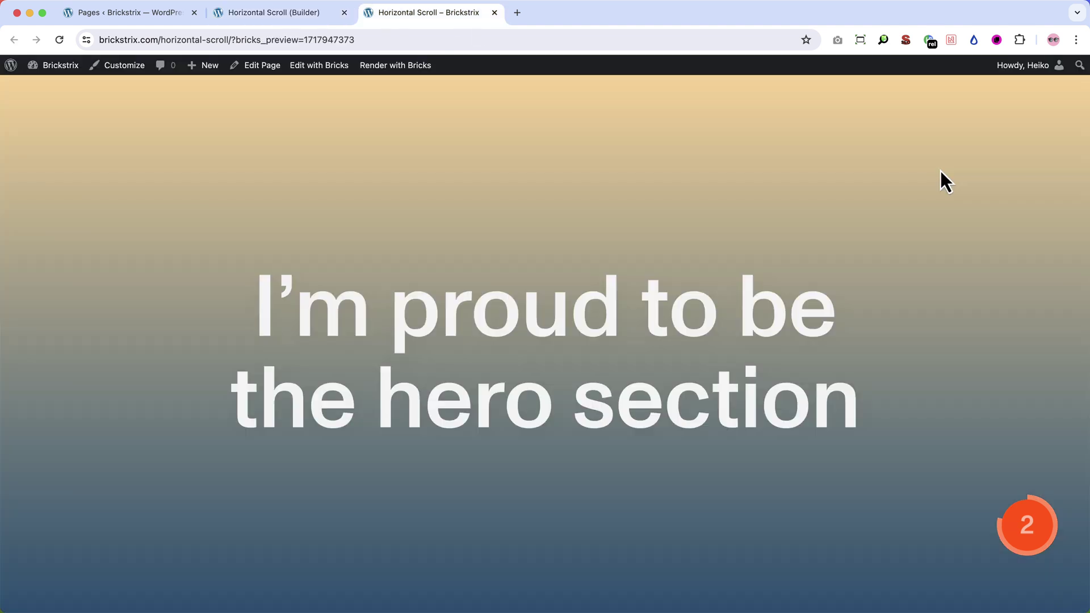
pyautogui.scroll(-5, 941, 172)
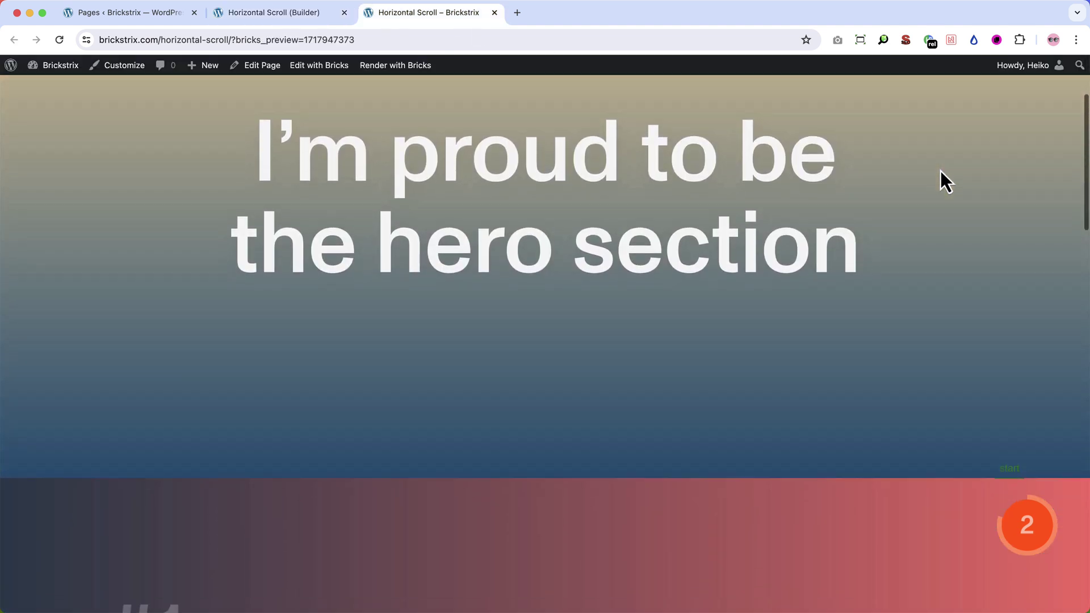
pyautogui.scroll(-3, 941, 171)
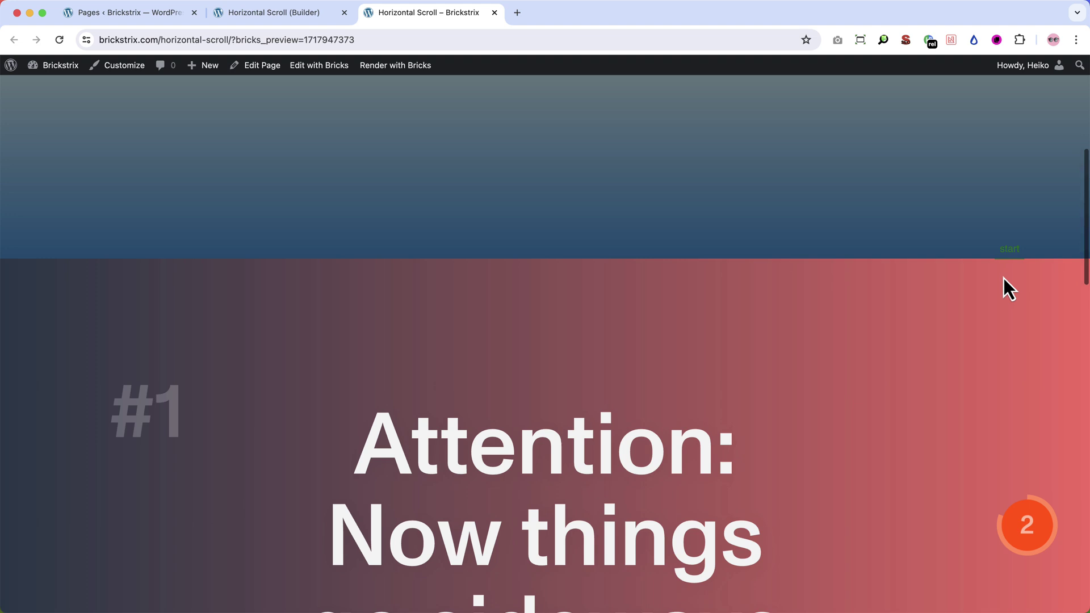
pyautogui.scroll(-2, 996, 270)
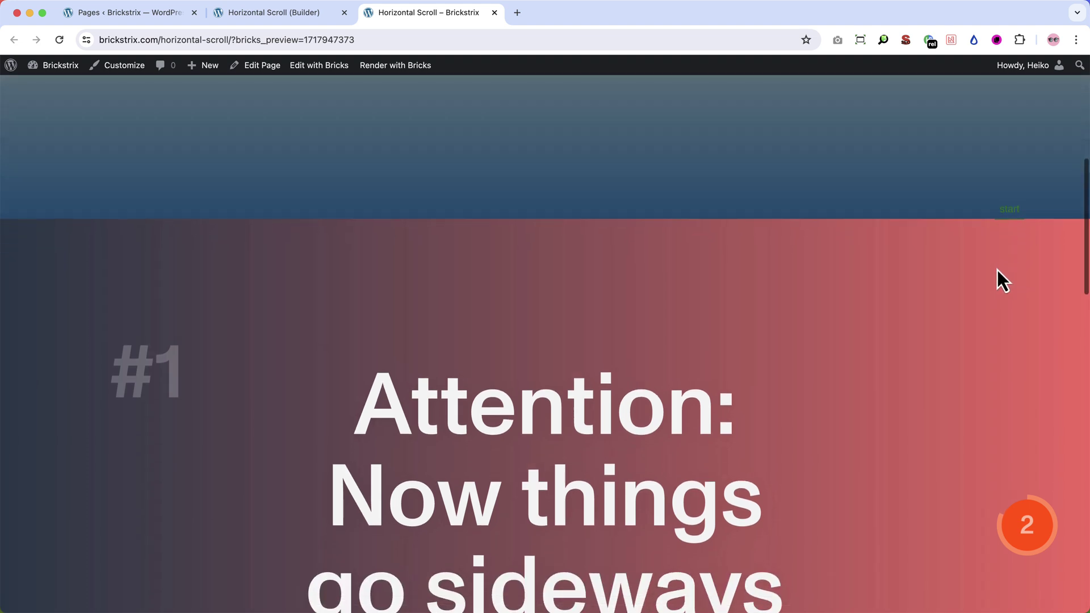
pyautogui.scroll(-3, 997, 270)
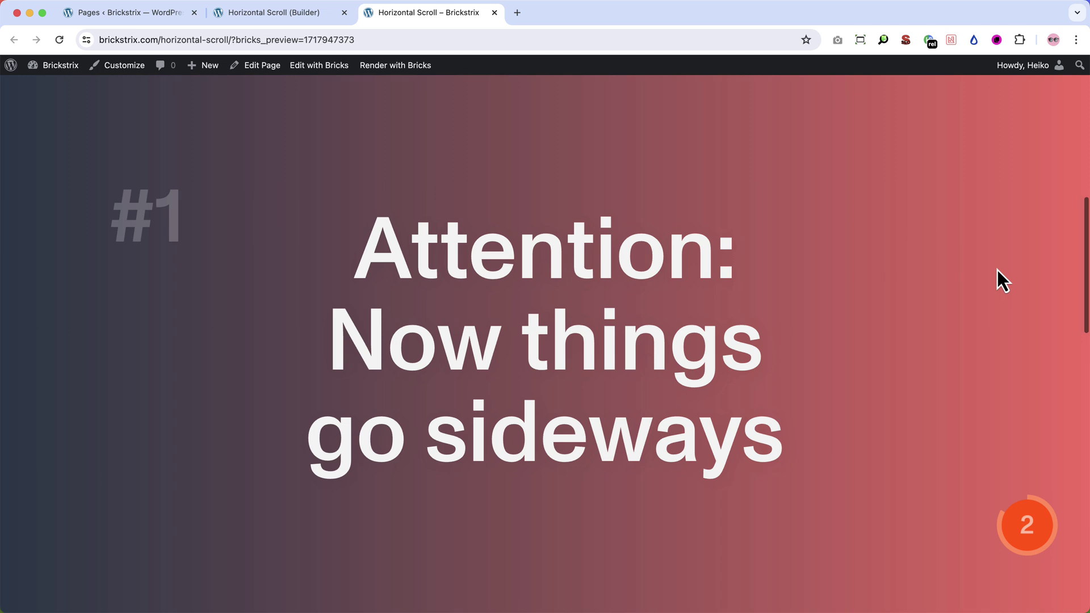
pyautogui.scroll(-3, 997, 271)
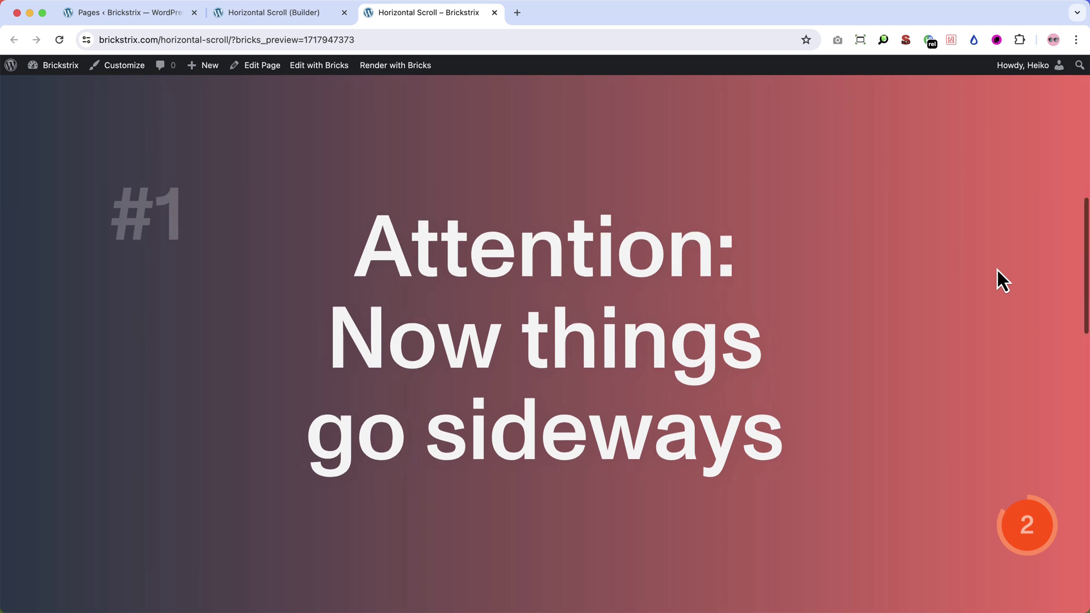
pyautogui.scroll(-5, 997, 270)
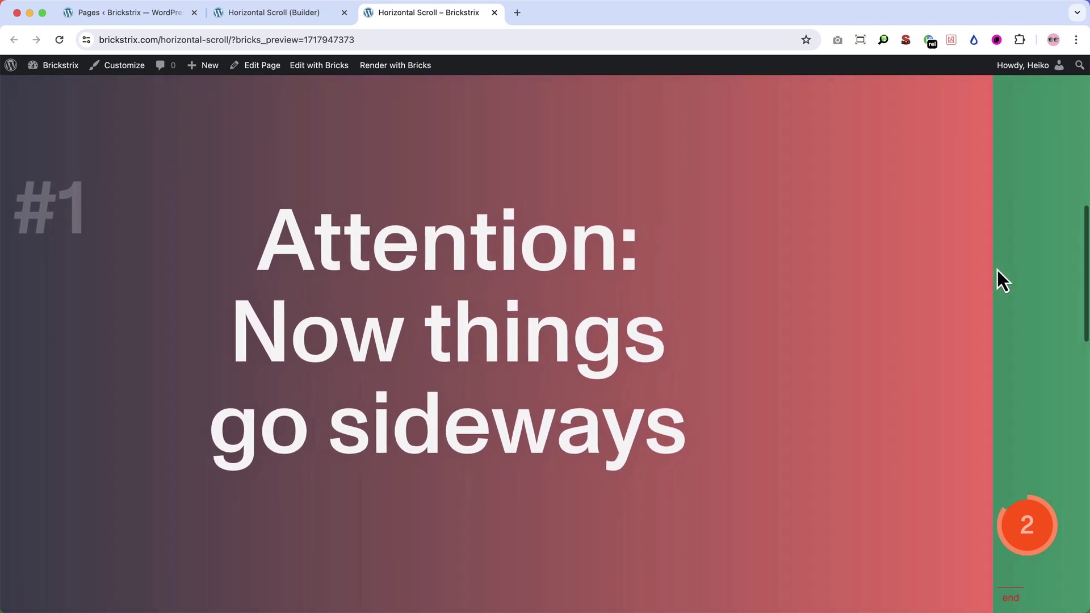
pyautogui.scroll(-10, 997, 270)
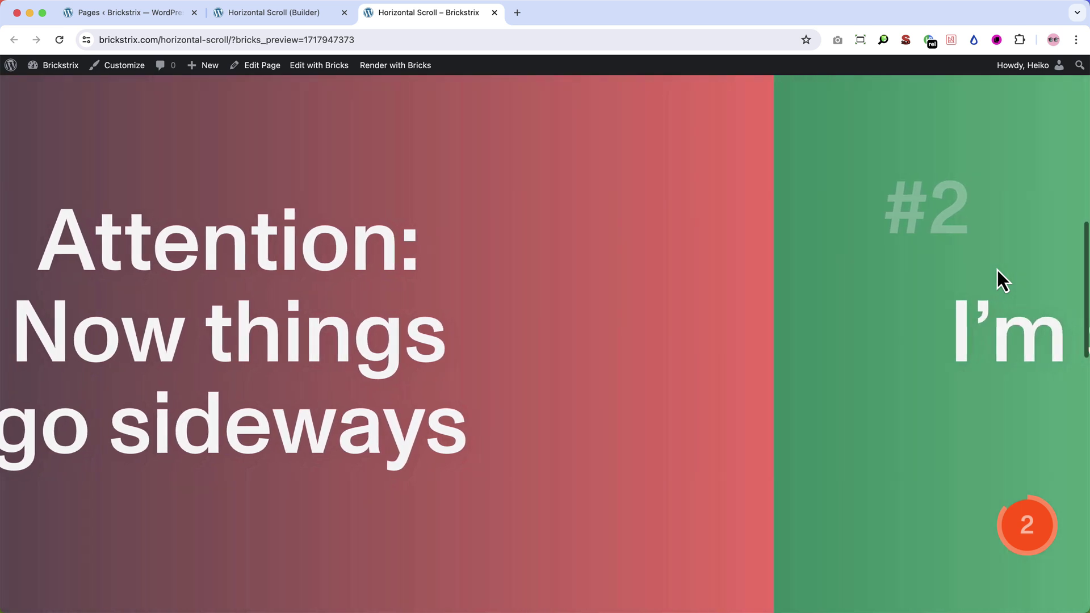
pyautogui.scroll(-8, 997, 270)
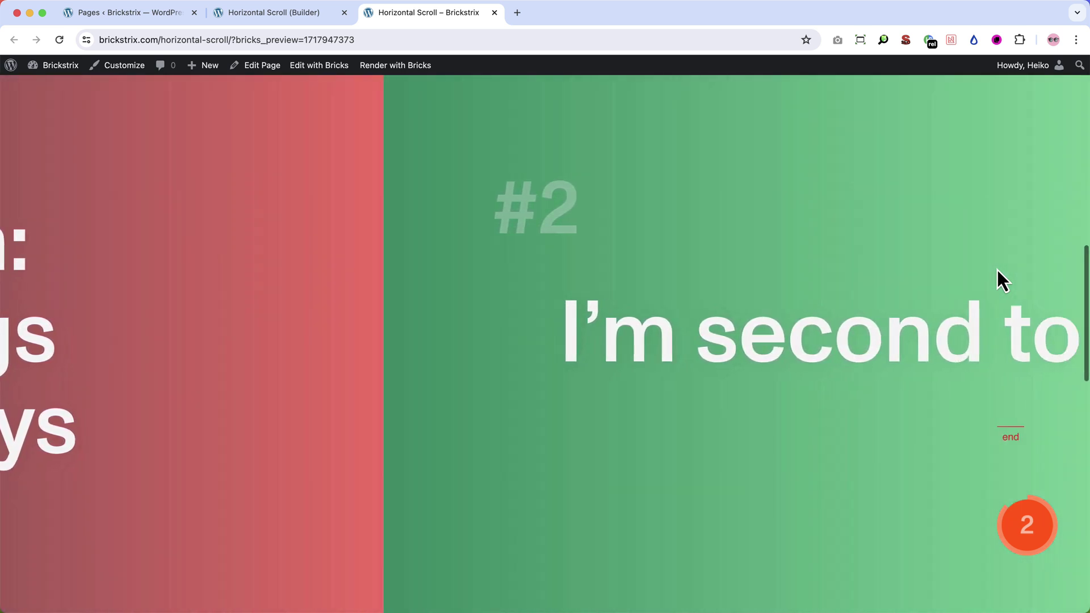
pyautogui.scroll(-8, 996, 273)
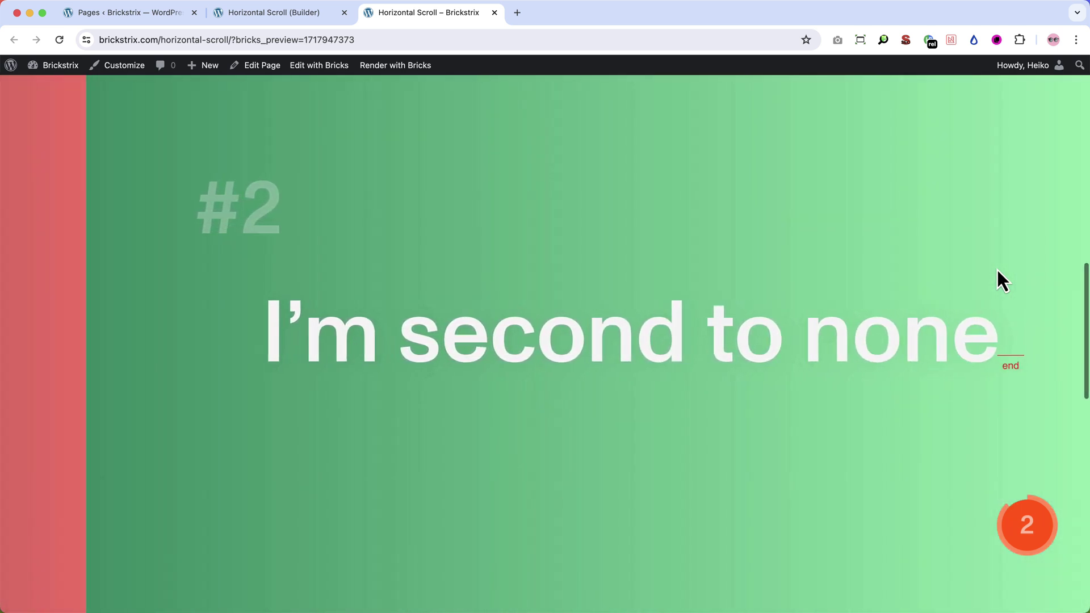
pyautogui.scroll(-5, 997, 269)
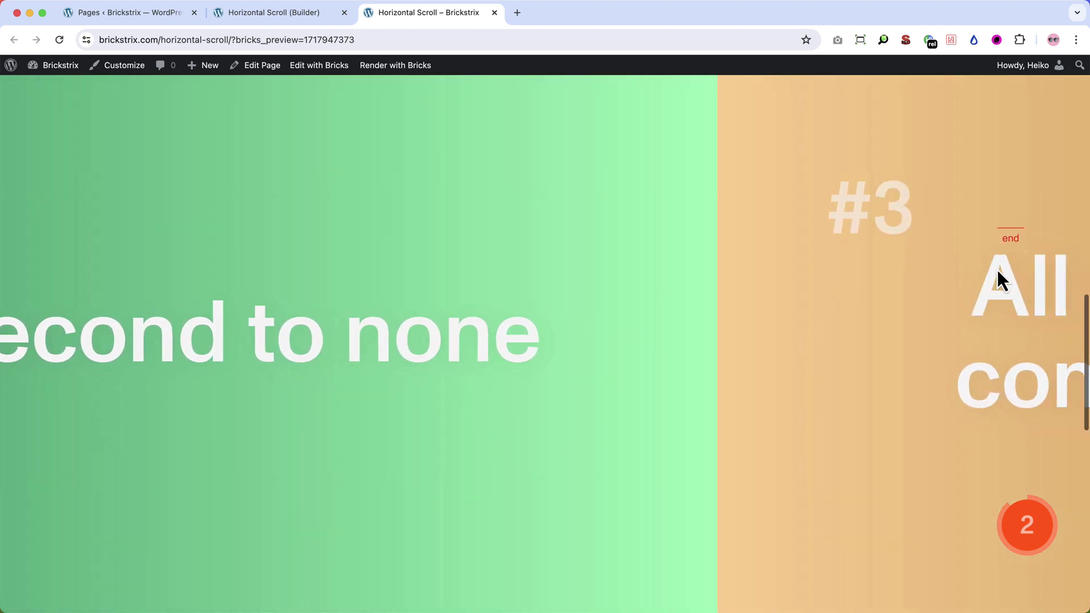
pyautogui.scroll(-2, 944, 227)
pyautogui.scroll(-5, 945, 227)
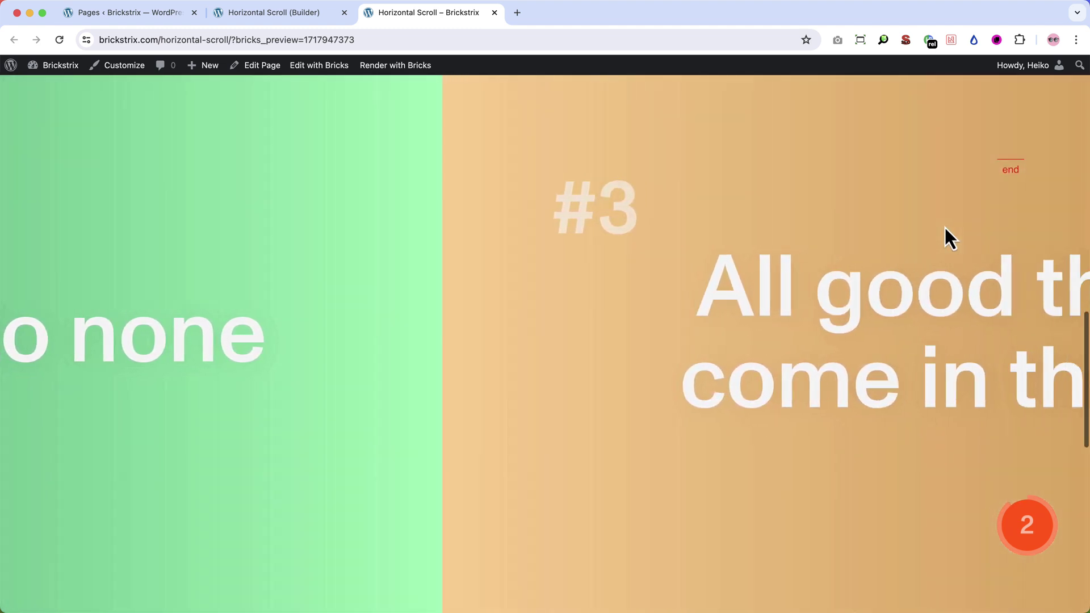
pyautogui.scroll(-3, 944, 227)
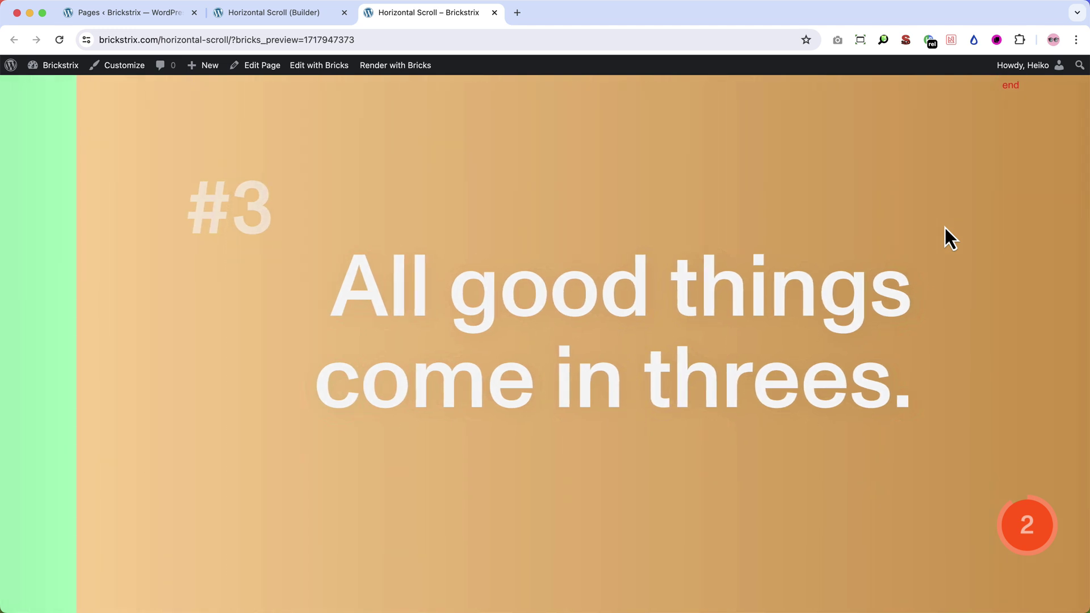
pyautogui.scroll(-1, 944, 227)
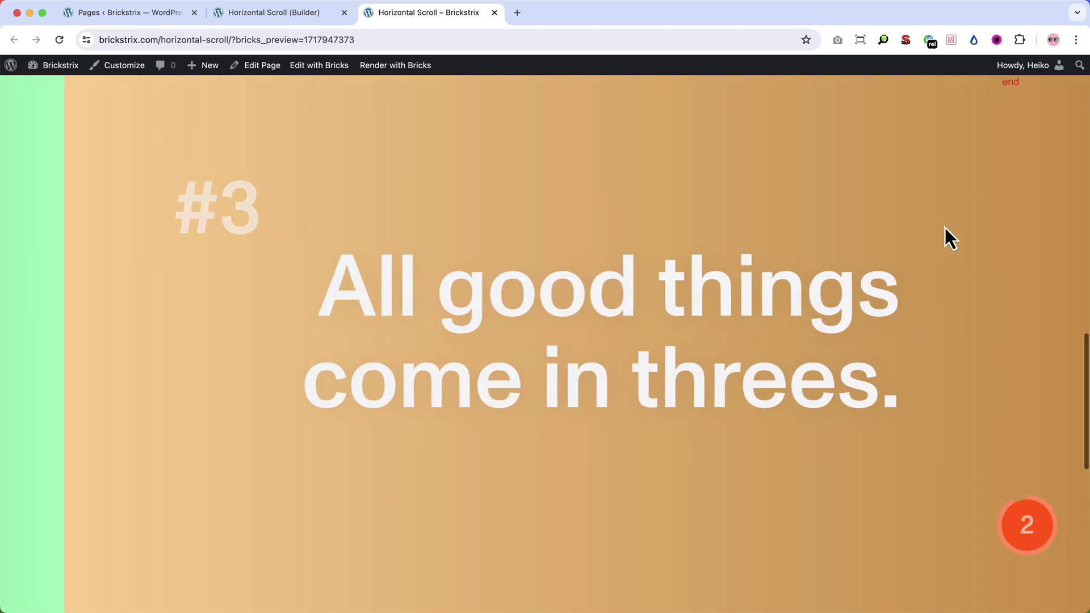
pyautogui.scroll(-1, 945, 227)
pyautogui.scroll(-3, 945, 227)
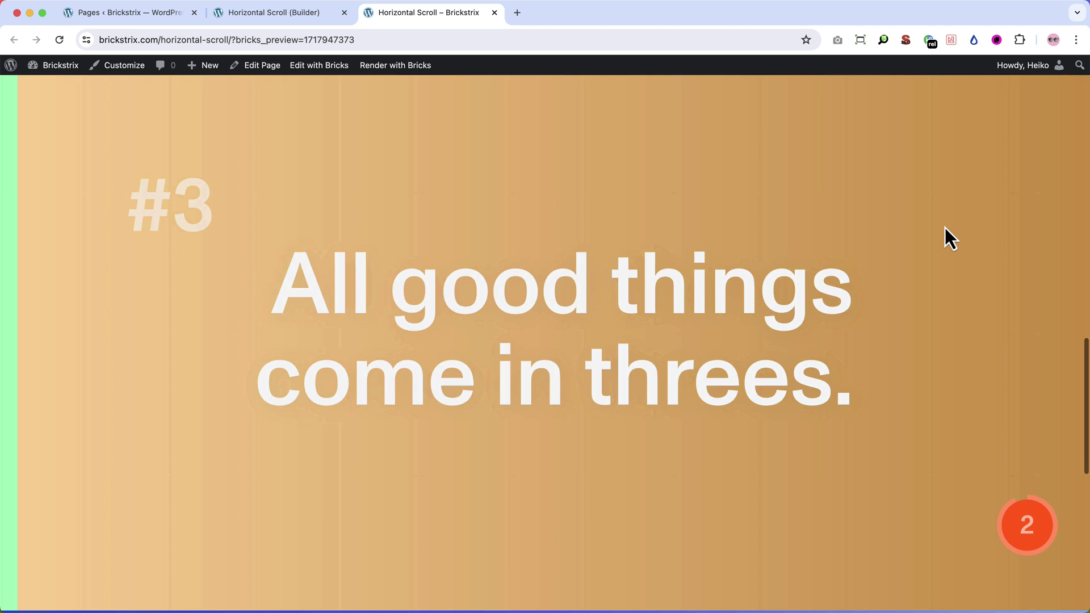
pyautogui.scroll(-4, 944, 227)
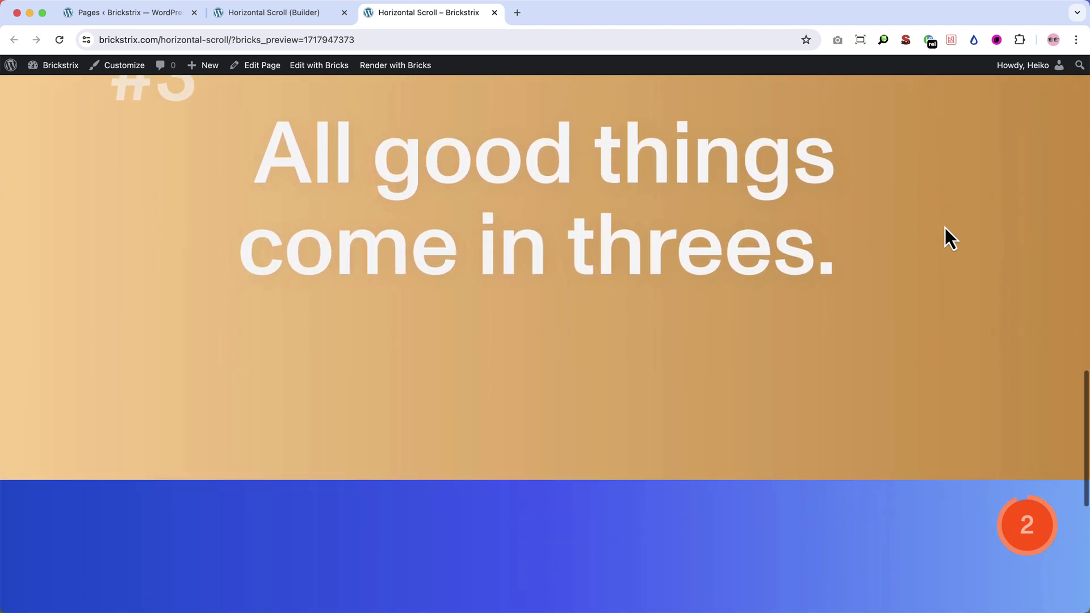
pyautogui.scroll(-4, 944, 227)
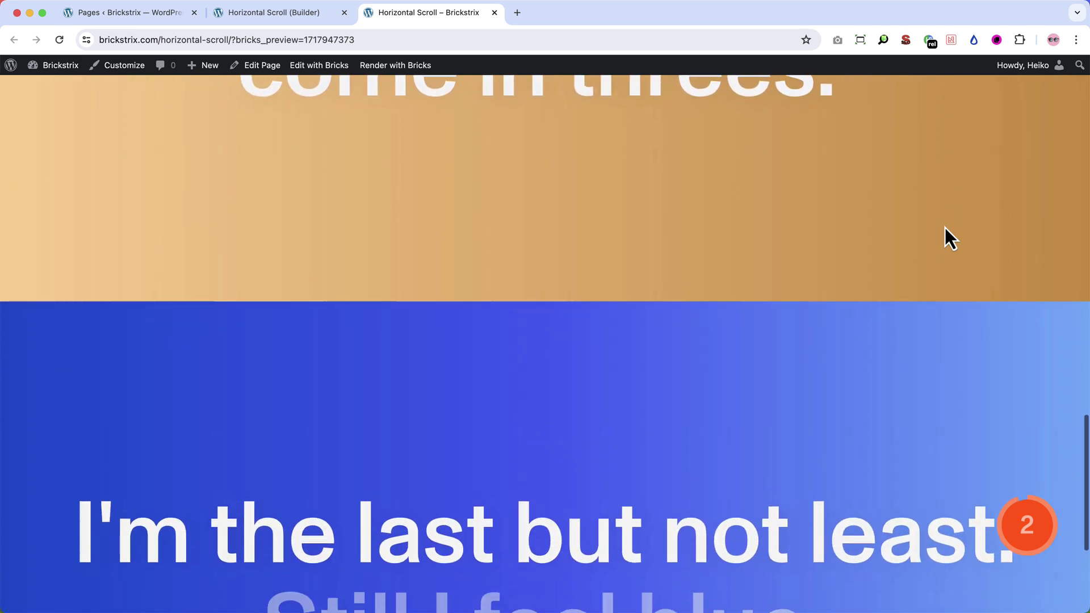
pyautogui.scroll(-2, 945, 227)
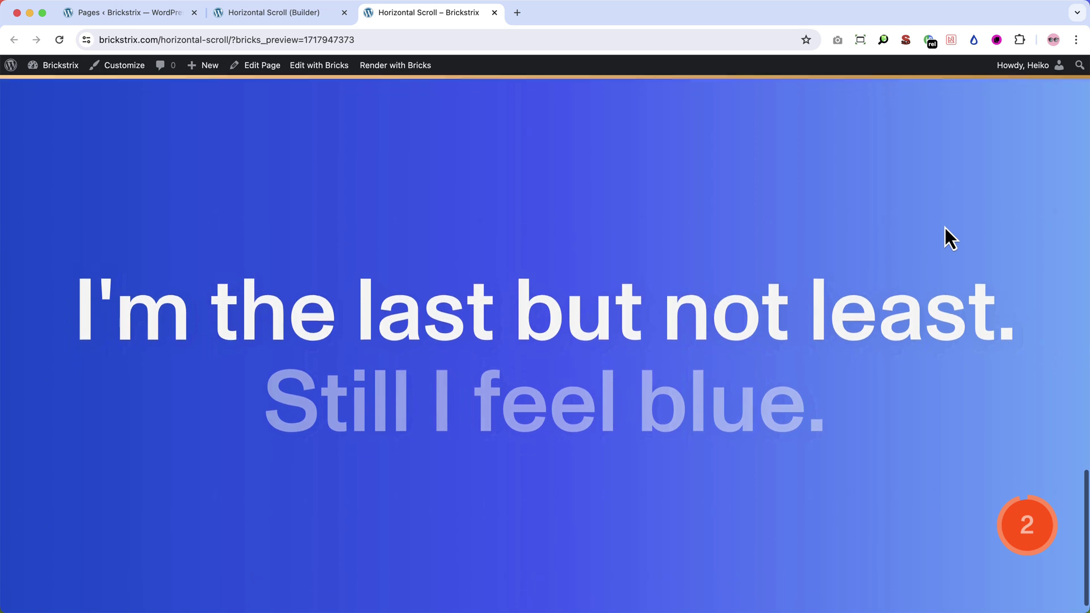
pyautogui.scroll(10, 987, 271)
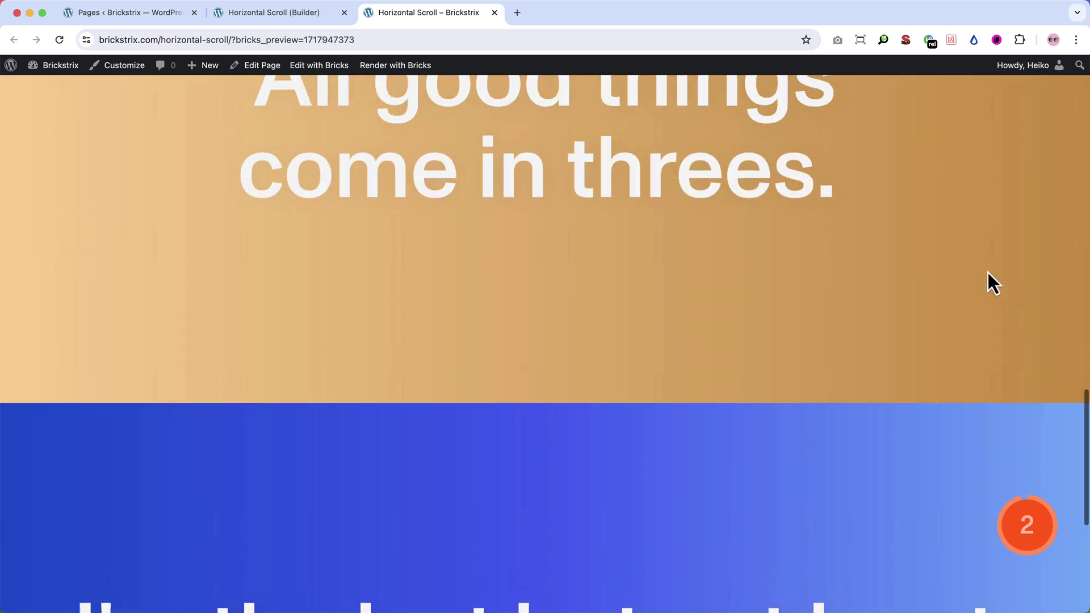
pyautogui.scroll(10, 987, 282)
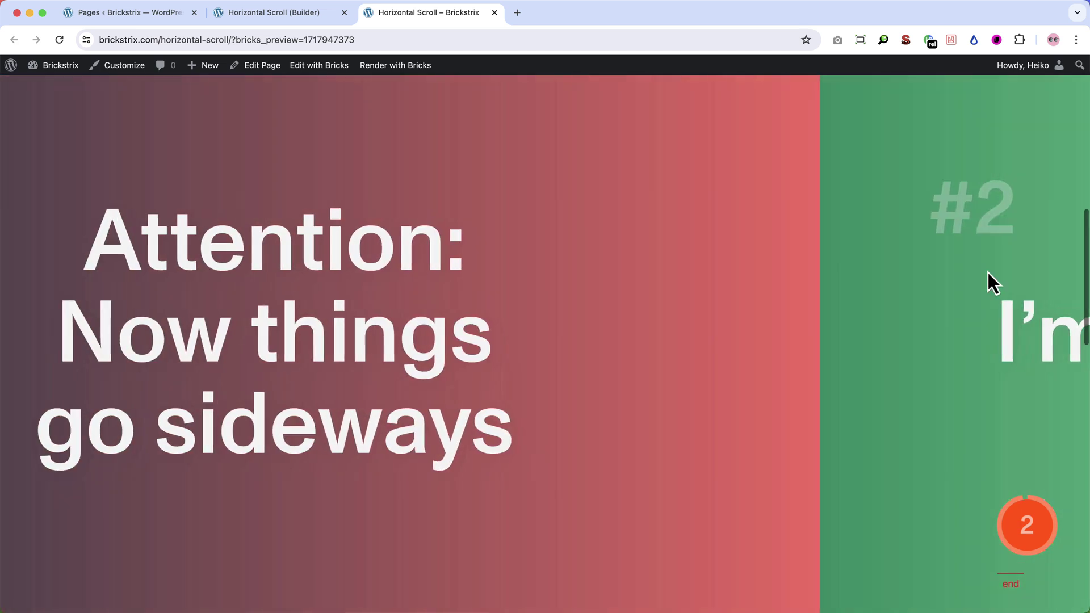
pyautogui.scroll(8, 987, 273)
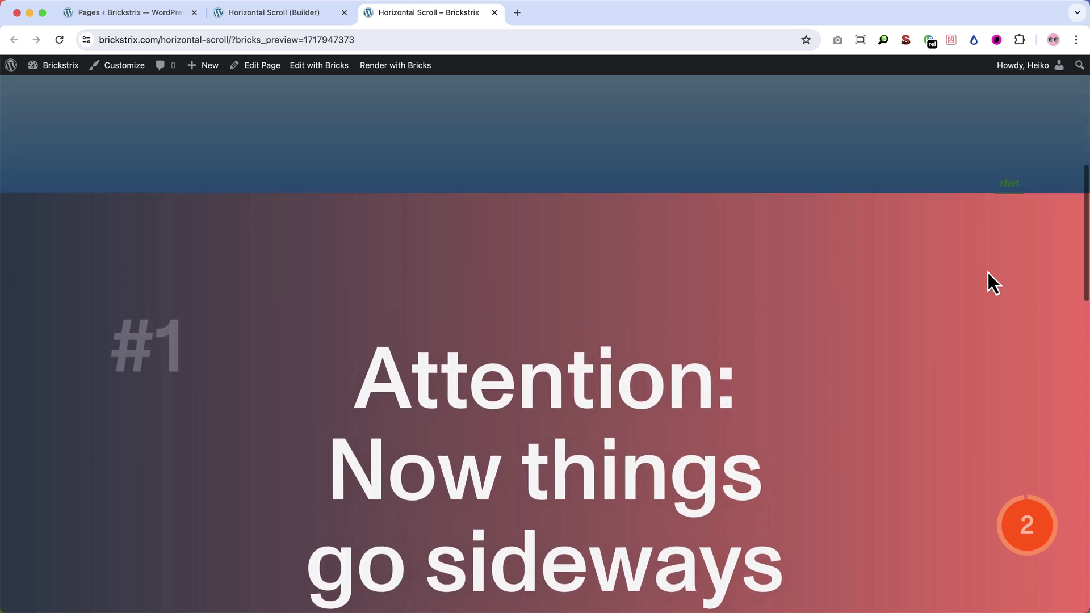
# Step: Change the Smooth Scrub Value from 1 to 10 and save the timeline
pyautogui.scroll(4, 988, 273)
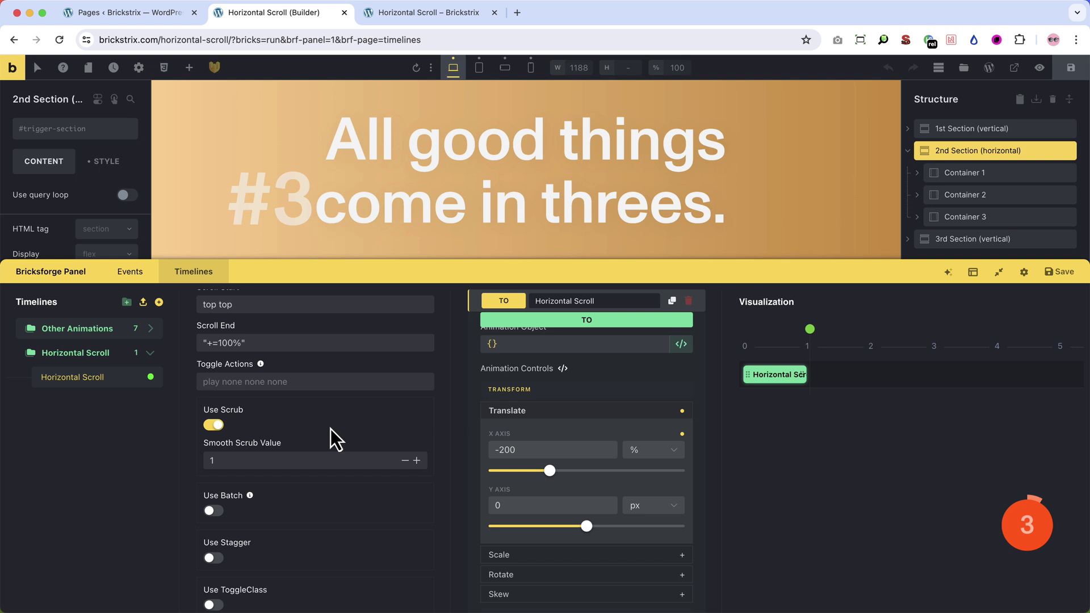
pyautogui.click(285, 459)
pyautogui.moveTo(285, 460); pyautogui.dragTo(141, 470)
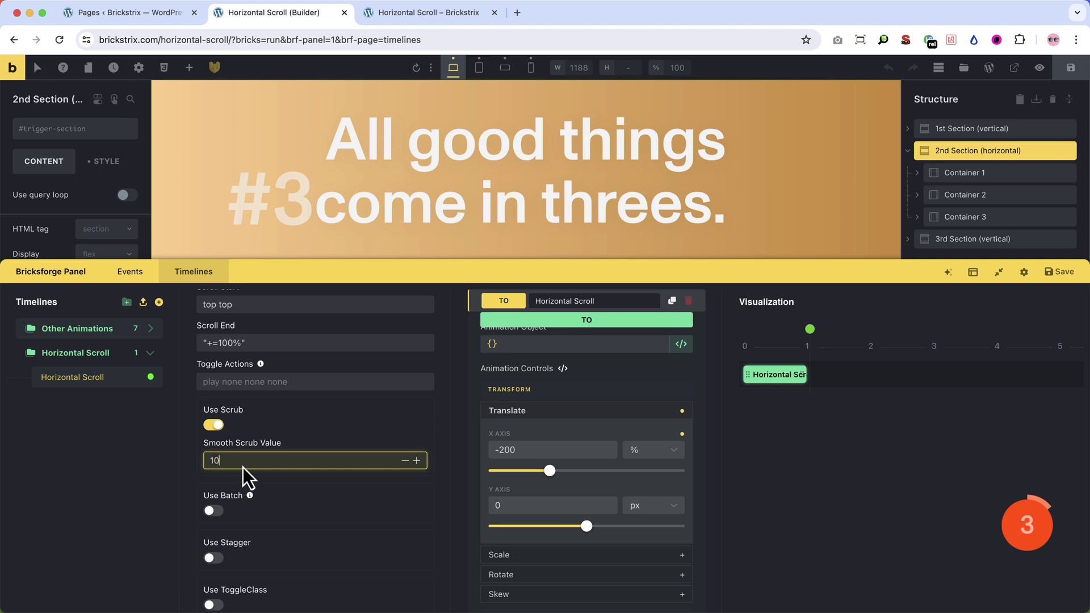
pyautogui.click(1060, 274)
# Step: Scroll the front-end preview to watch panel #1 slide sideways to panel #2
pyautogui.click(421, 17)
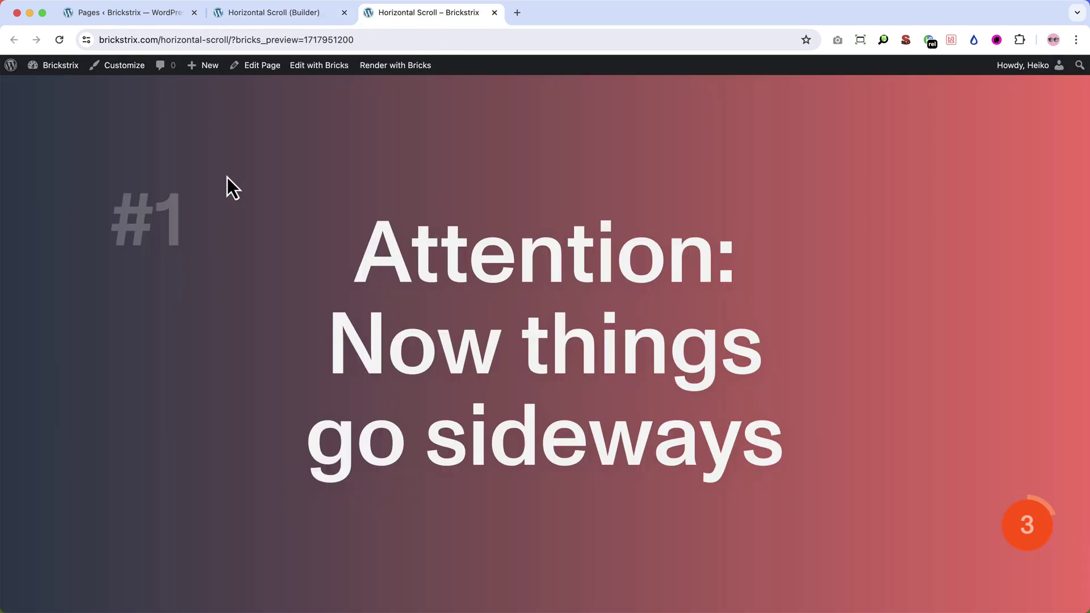
pyautogui.scroll(-5, 227, 177)
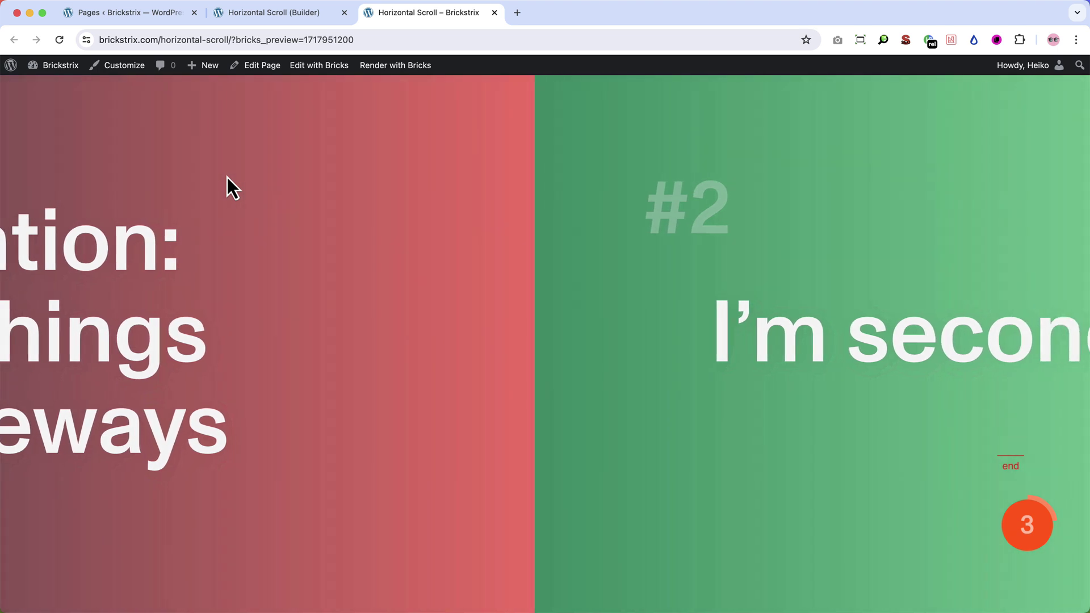
pyautogui.scroll(-3, 227, 177)
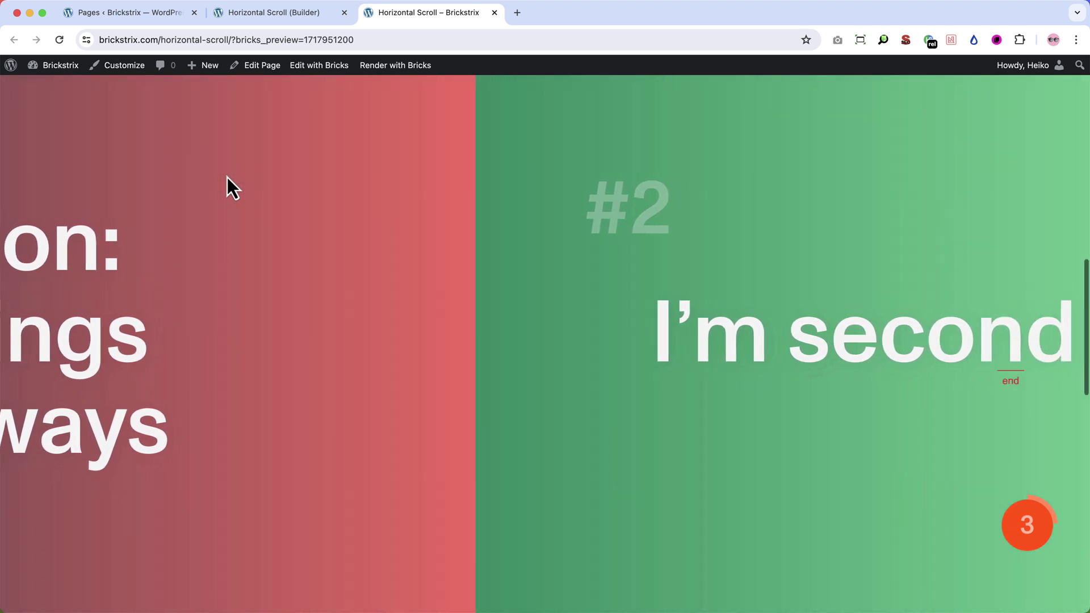
pyautogui.scroll(-2, 227, 177)
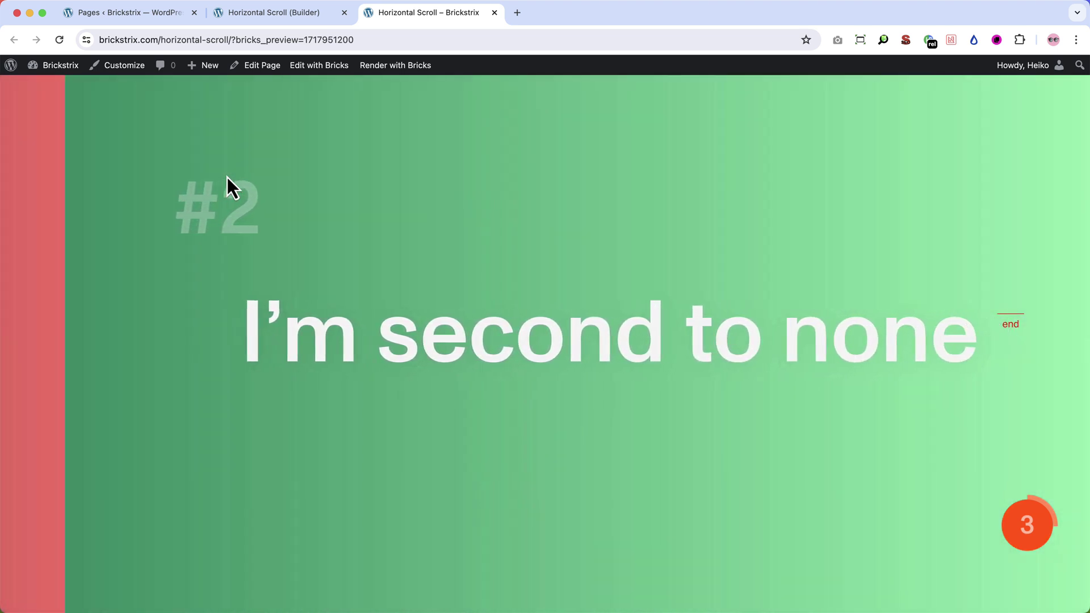
# Step: Change the timeline's Smooth Scrub Value to 0.5 and save it
pyautogui.click(315, 14)
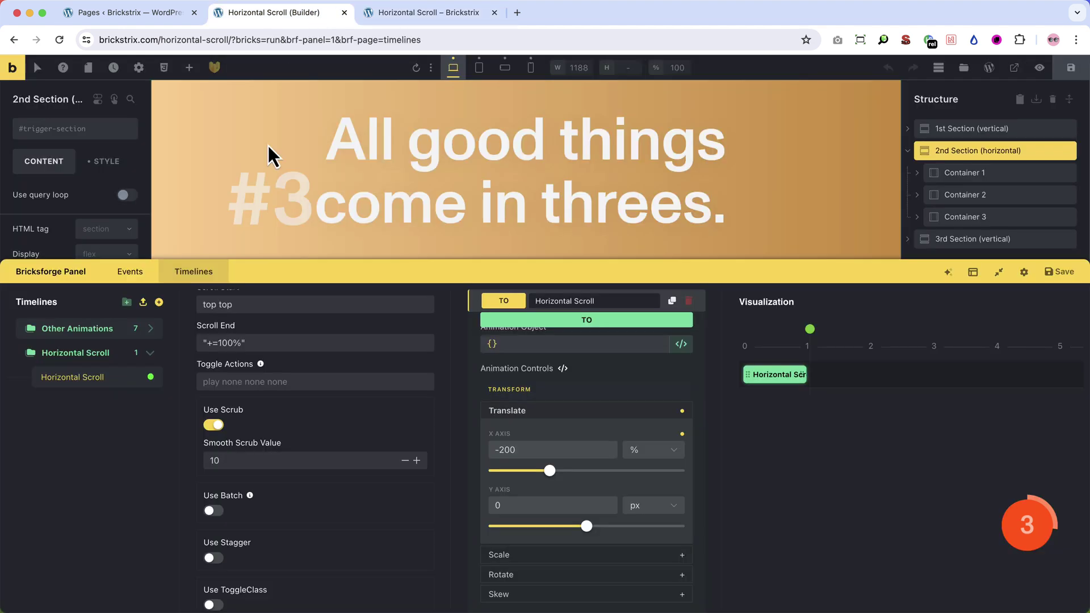
pyautogui.click(238, 461)
pyautogui.press('BackSpace')
pyautogui.press('BackSpace')
pyautogui.write('0.')
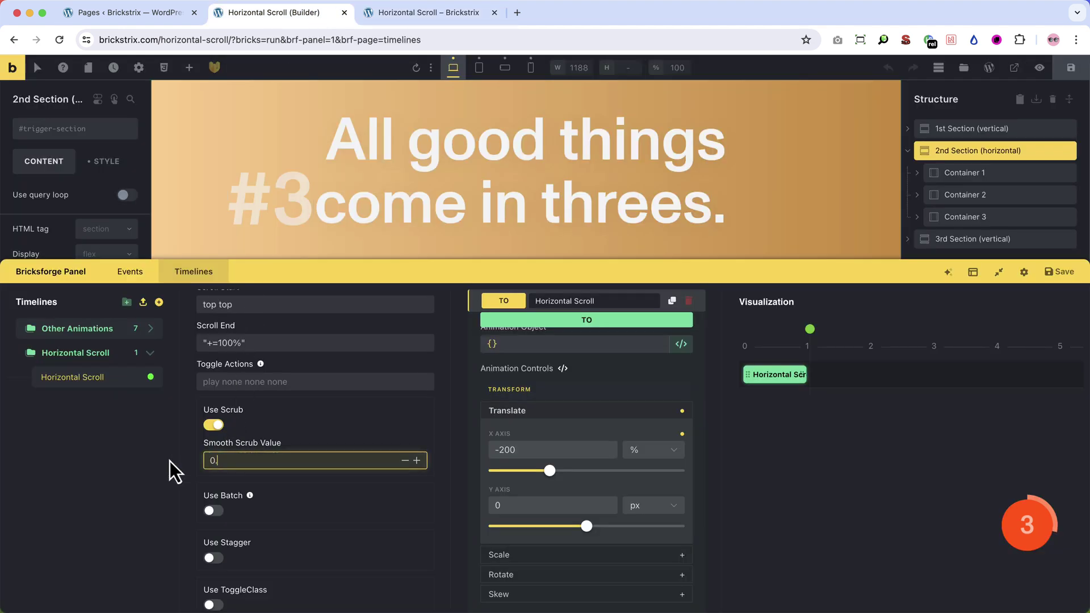
pyautogui.write('5')
pyautogui.click(1057, 272)
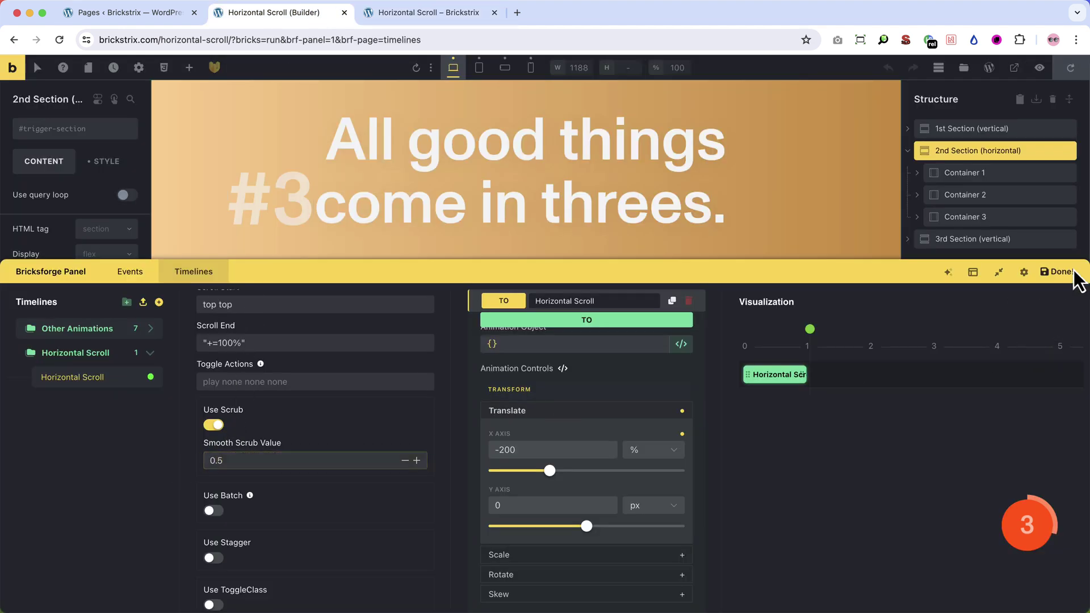
# Step: Scroll the front-end preview to see the slide continue to panel #3
pyautogui.click(483, 17)
pyautogui.scroll(-10, 243, 268)
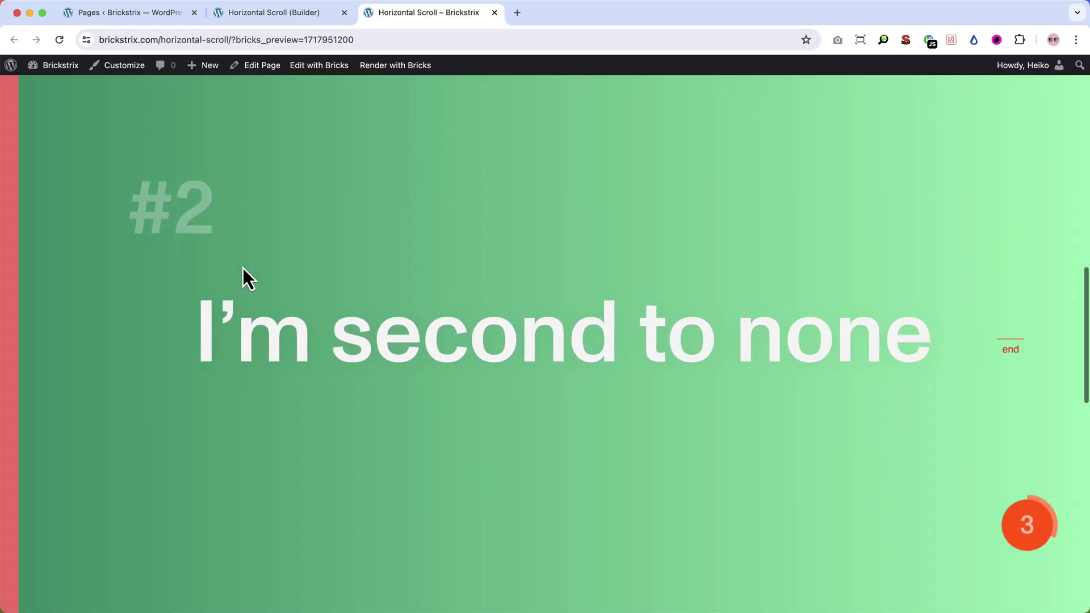
pyautogui.scroll(-5, 243, 268)
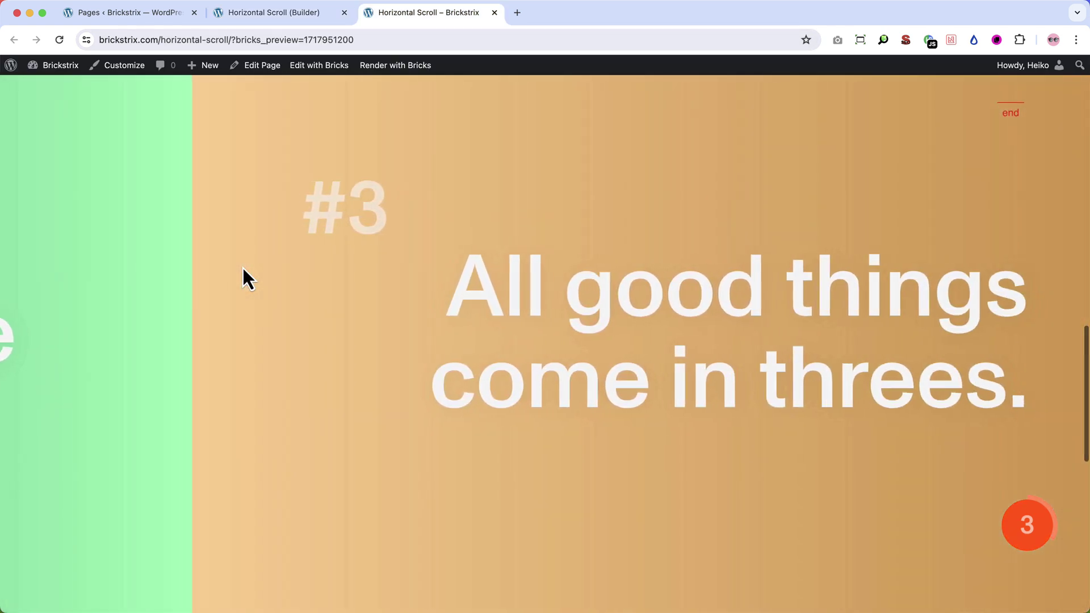
# Step: Change the timeline's Scroll End from +=100% to +=200% and save it
pyautogui.click(297, 17)
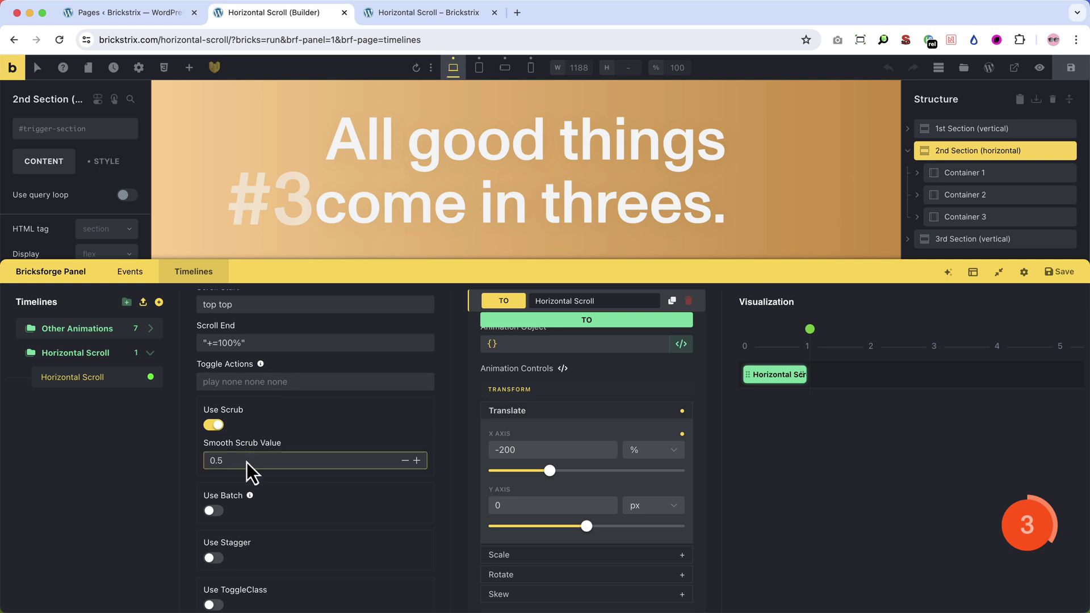
pyautogui.moveTo(247, 462); pyautogui.dragTo(195, 462)
pyautogui.scroll(1, 383, 431)
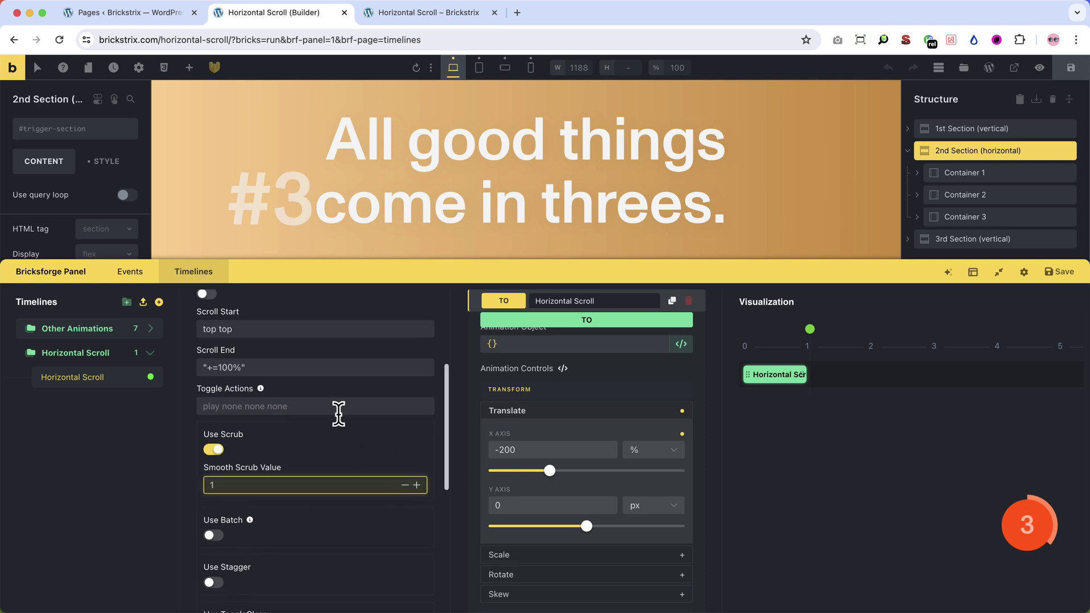
pyautogui.click(277, 375)
pyautogui.press('Left')
pyautogui.press('Left')
pyautogui.press('Left')
pyautogui.press('Left')
pyautogui.press('Left')
pyautogui.press('Delete')
pyautogui.write('2')
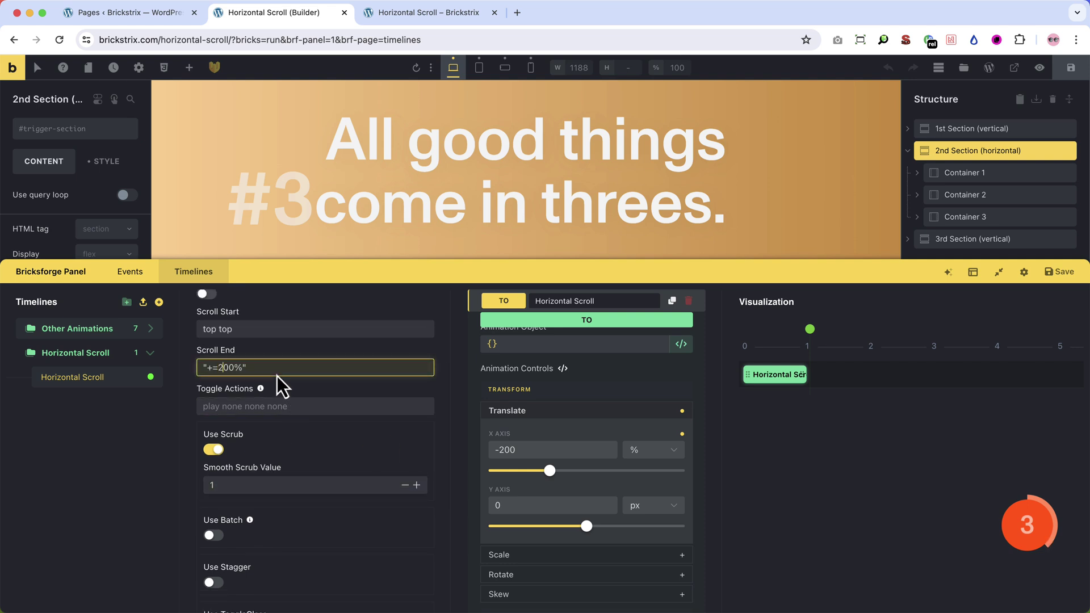
pyautogui.click(1060, 272)
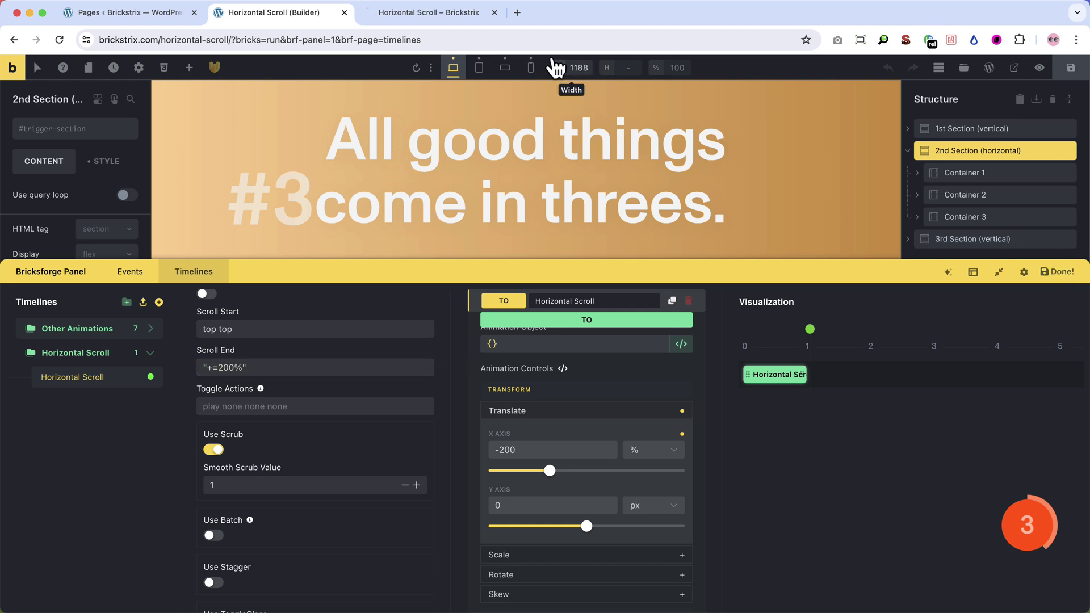
# Step: Scroll down and back up in the preview through panels #1 to #3
pyautogui.click(458, 20)
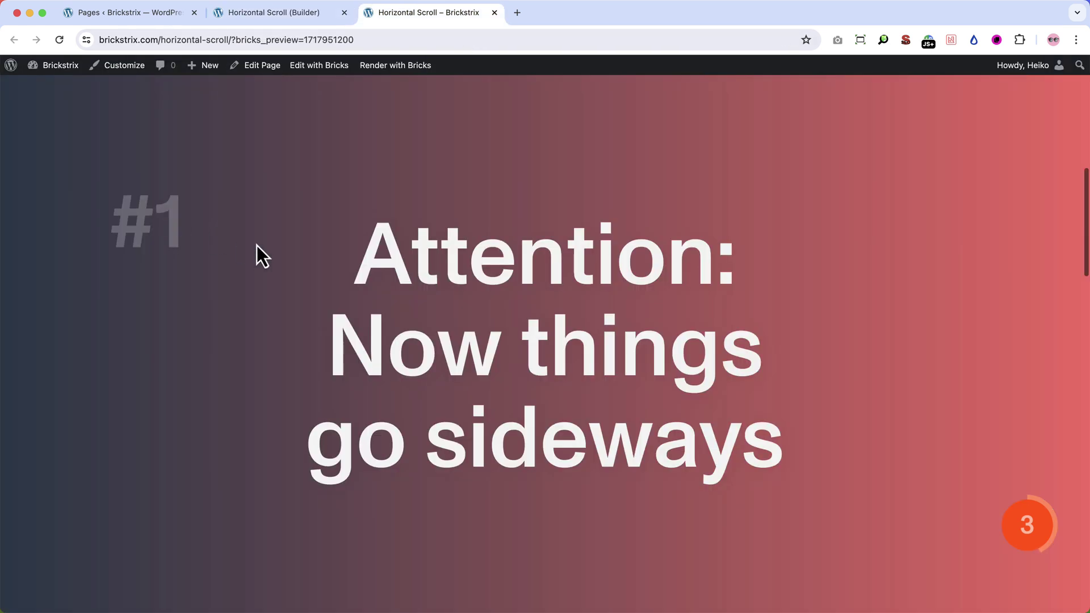
pyautogui.scroll(-5, 257, 245)
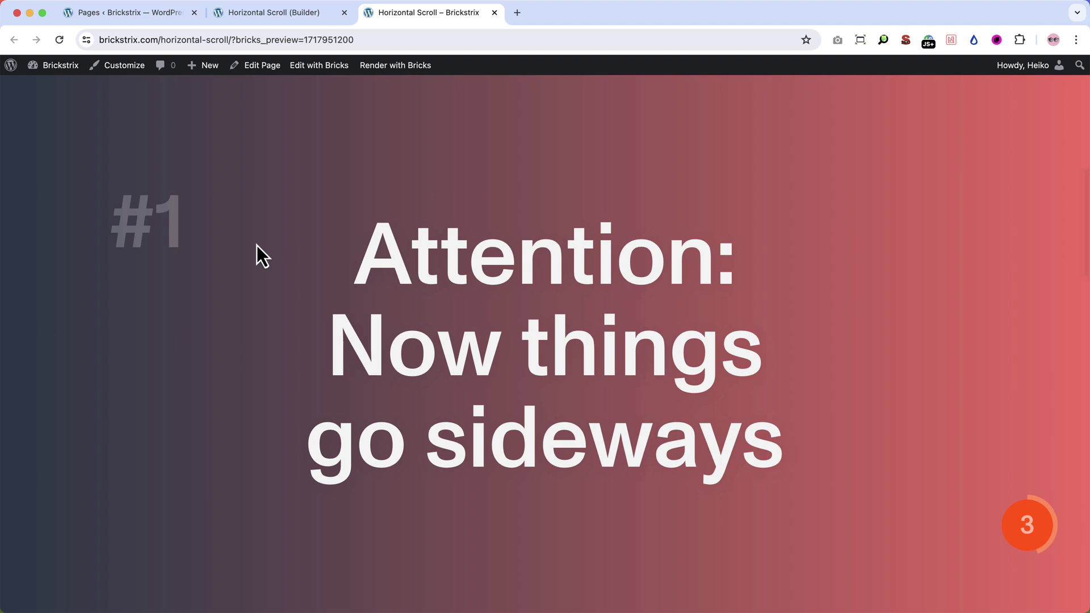
pyautogui.scroll(-5, 682, 333)
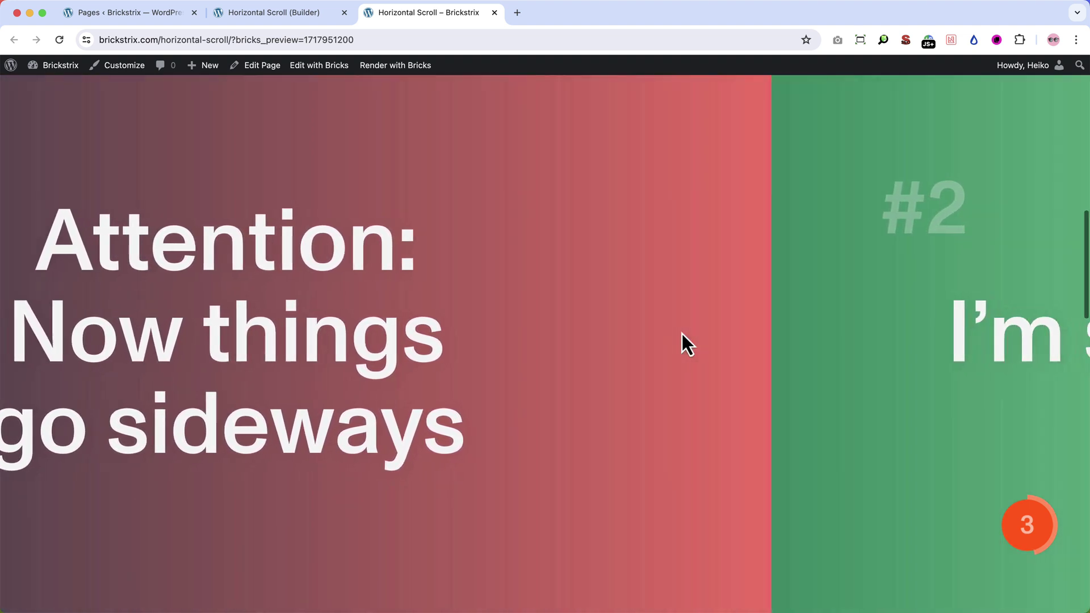
pyautogui.scroll(-5, 801, 424)
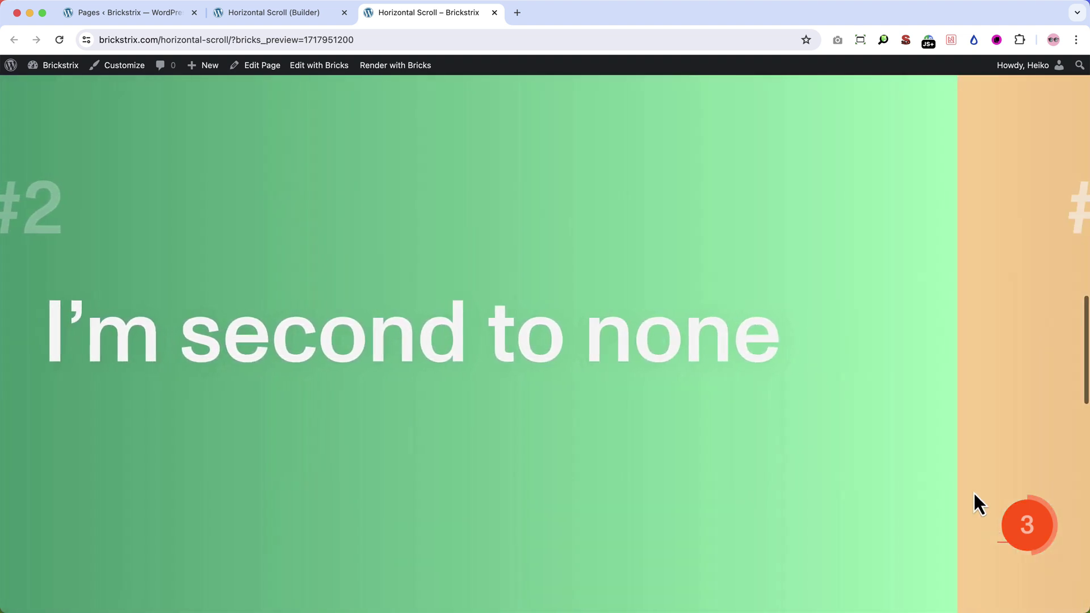
pyautogui.scroll(-5, 987, 527)
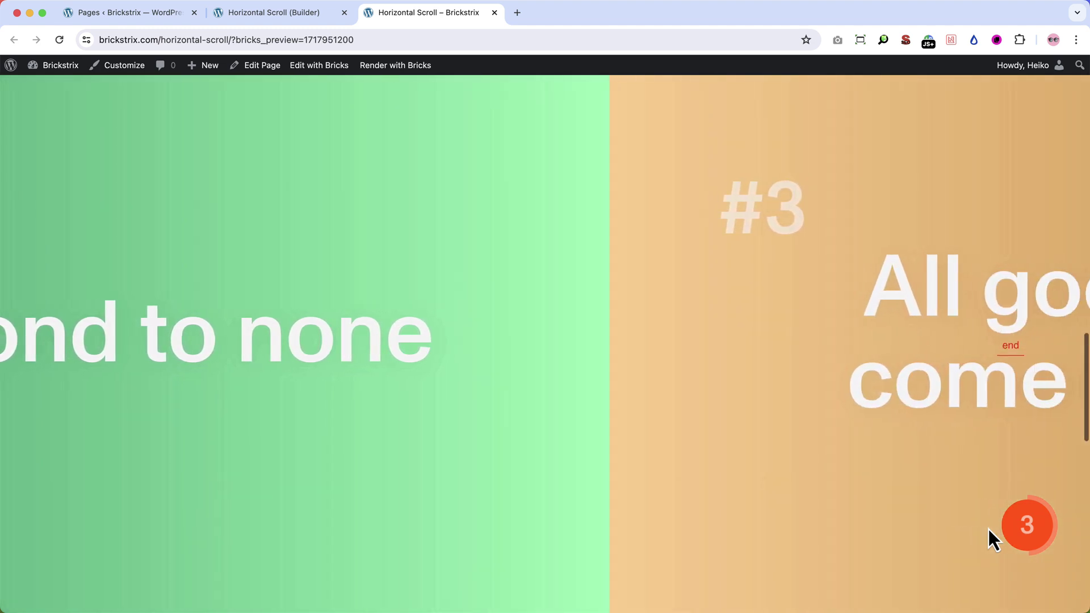
pyautogui.scroll(-2, 989, 529)
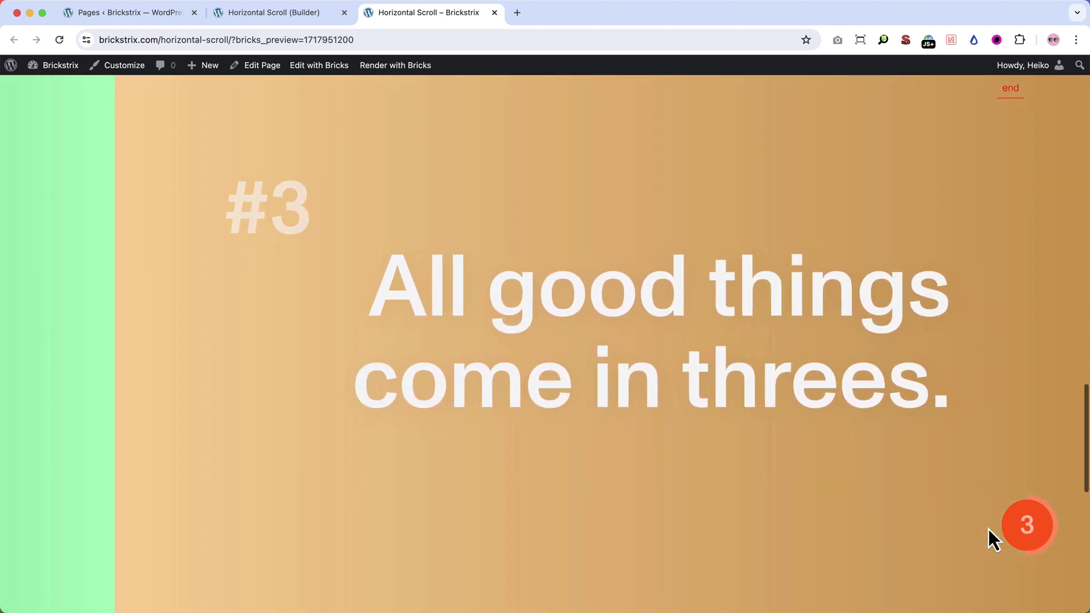
pyautogui.scroll(5, 989, 529)
pyautogui.scroll(10, 989, 529)
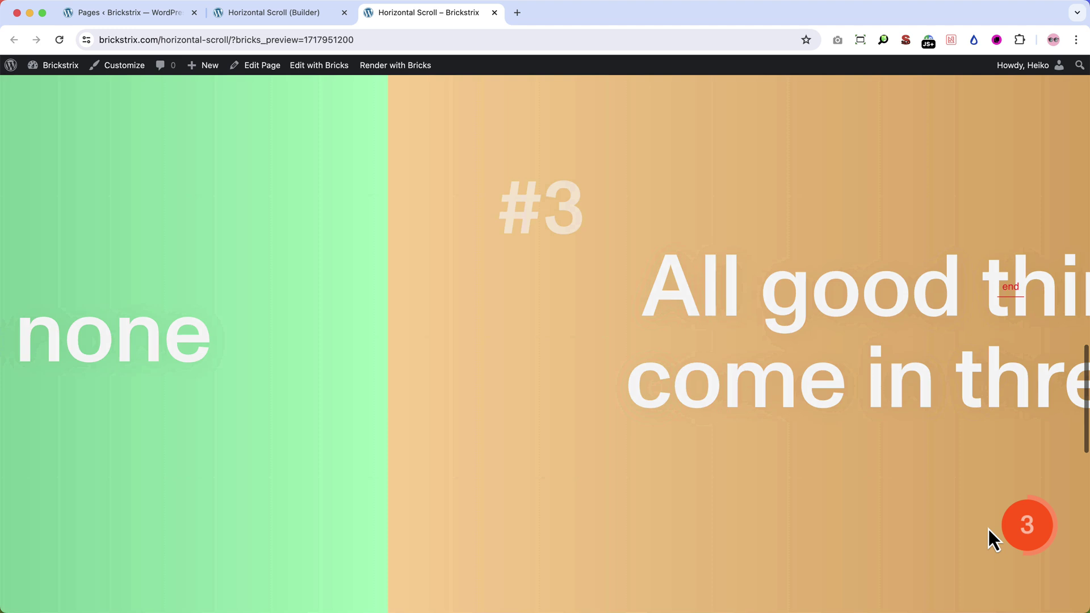
pyautogui.scroll(10, 989, 529)
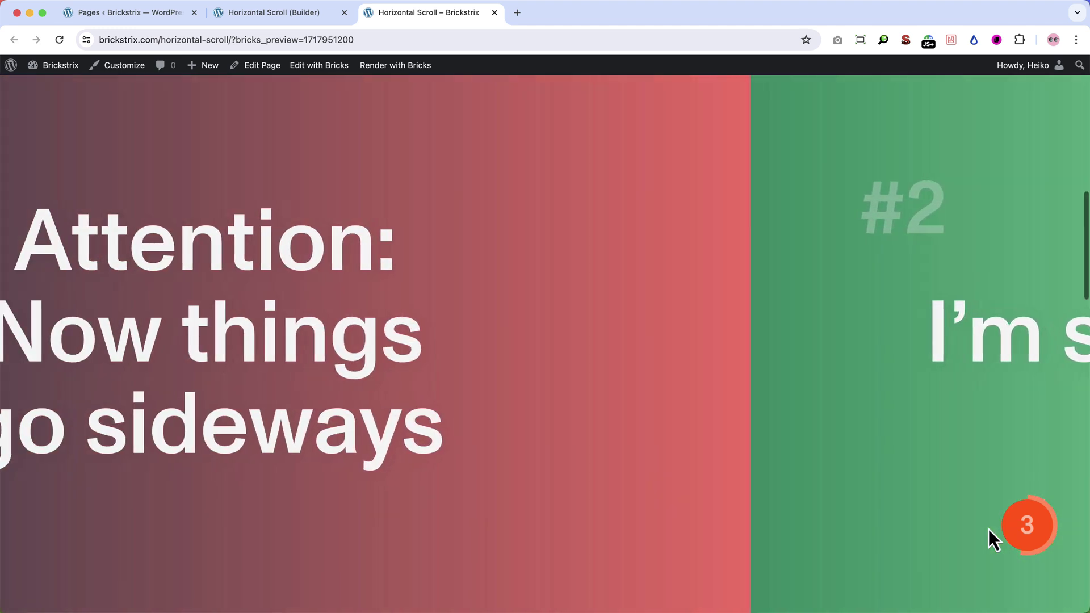
pyautogui.scroll(5, 989, 529)
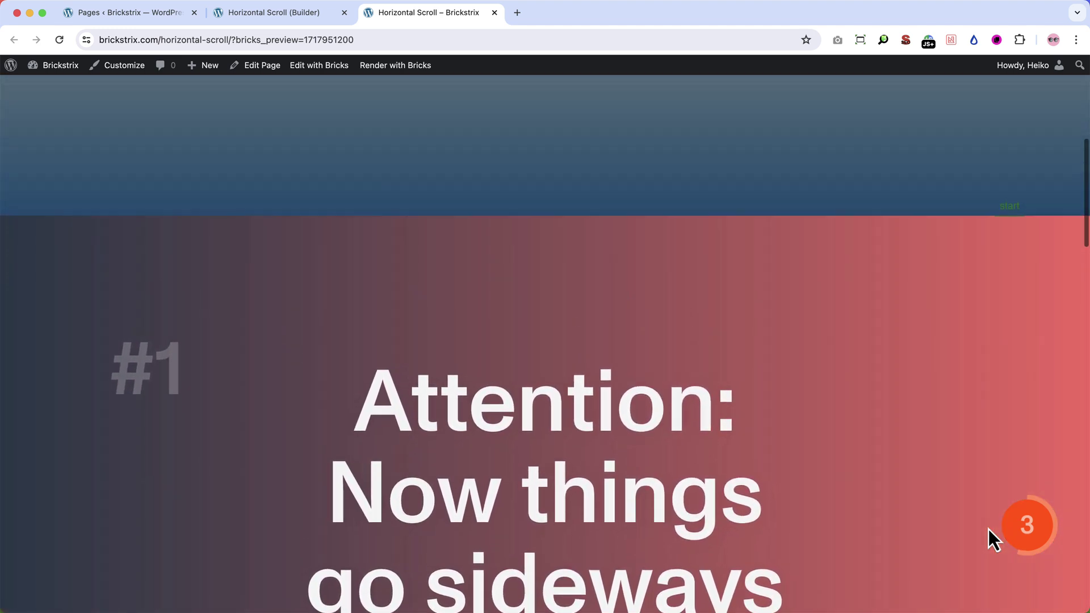
# Step: Set the timeline's Scroll End to +=1000% and save it
pyautogui.click(284, 13)
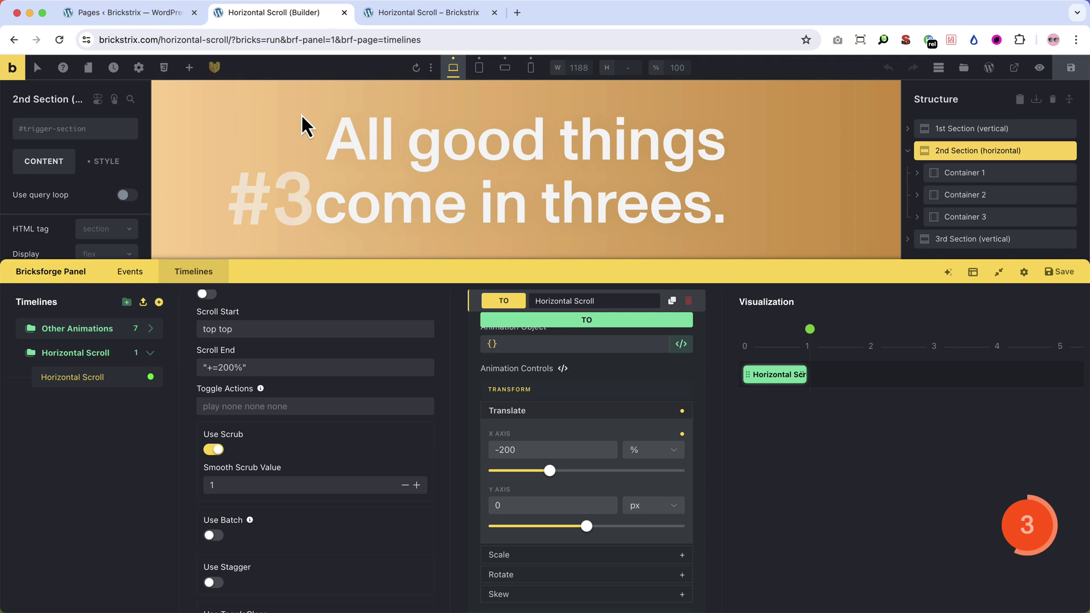
pyautogui.click(222, 370)
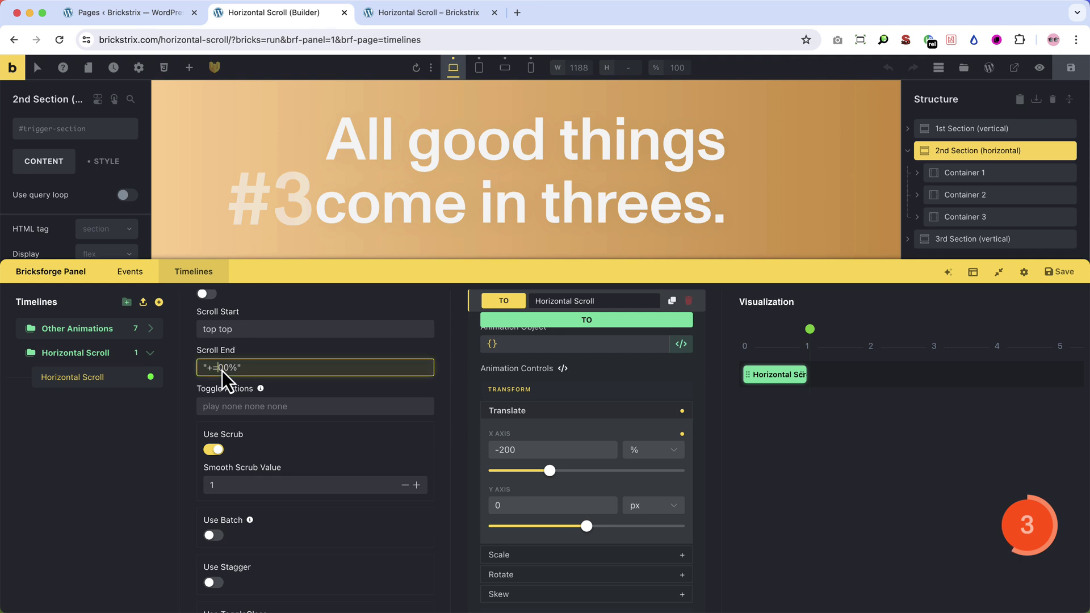
pyautogui.click(1058, 273)
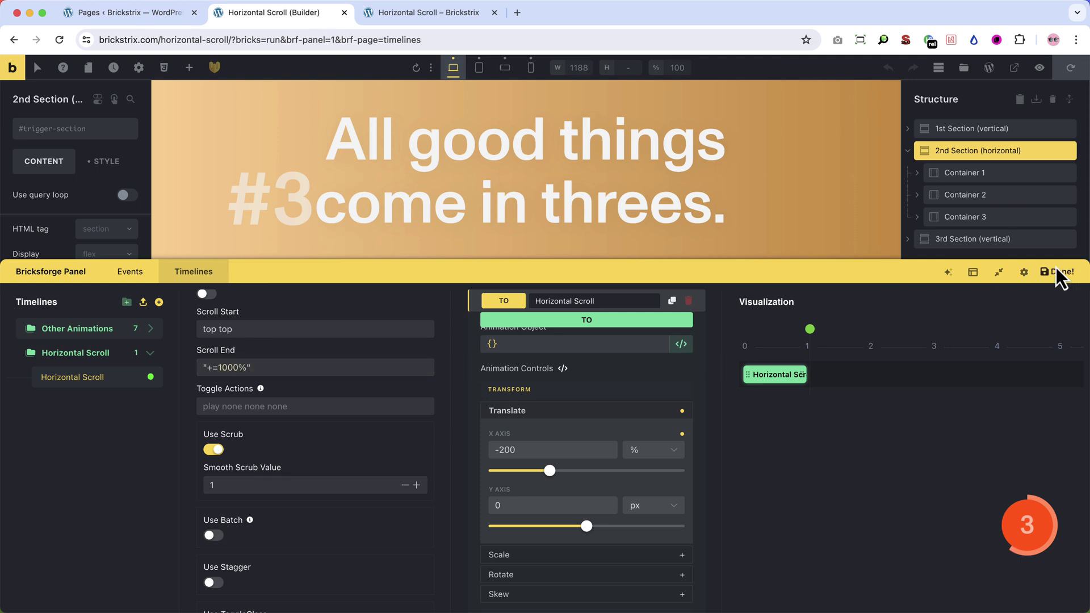
# Step: Check the stretched panel #1 to #3 slide in the preview, then reopen Scroll End in the builder
pyautogui.click(467, 11)
pyautogui.scroll(-10, 660, 310)
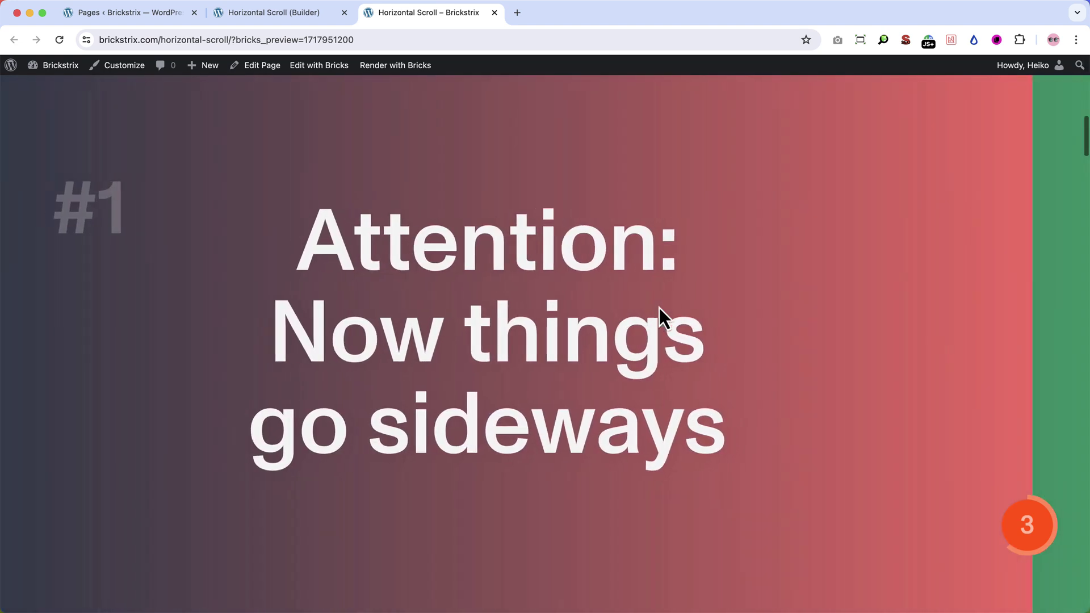
pyautogui.scroll(-10, 659, 307)
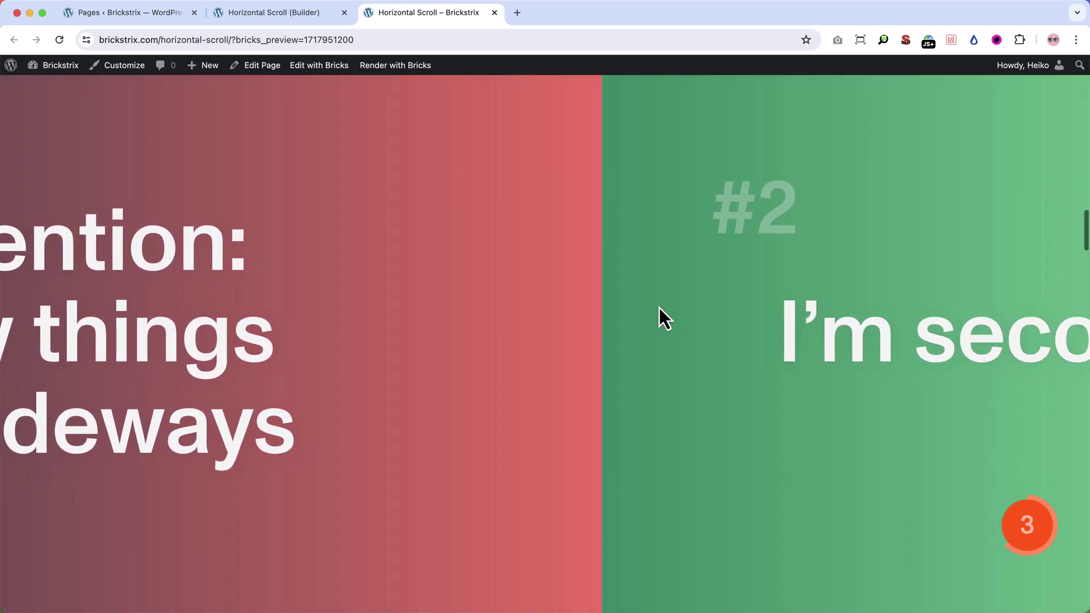
pyautogui.scroll(-10, 659, 305)
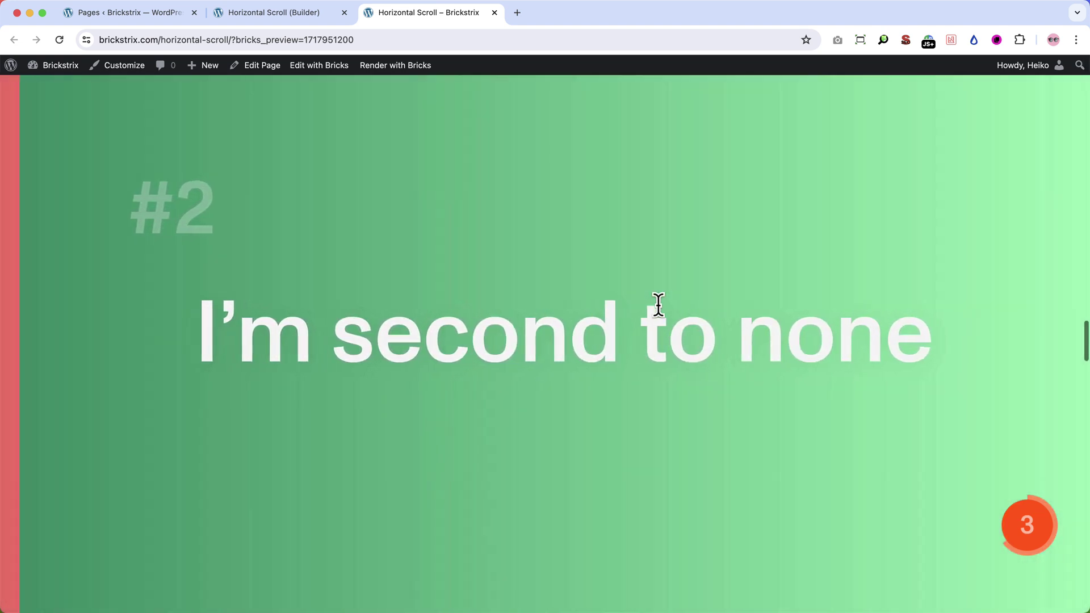
pyautogui.scroll(-5, 658, 305)
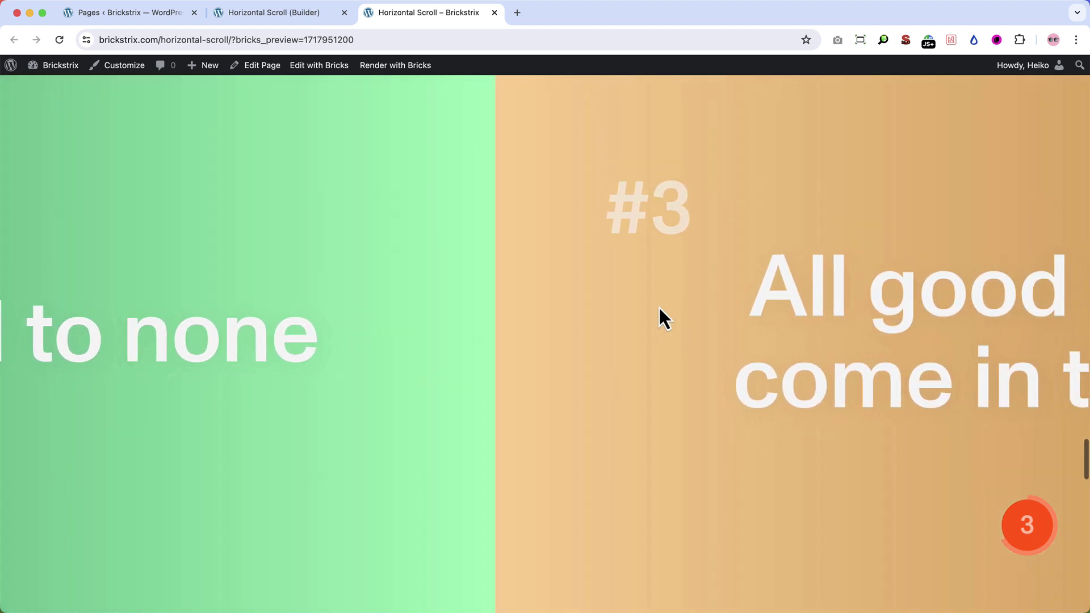
pyautogui.click(318, 13)
pyautogui.click(223, 368)
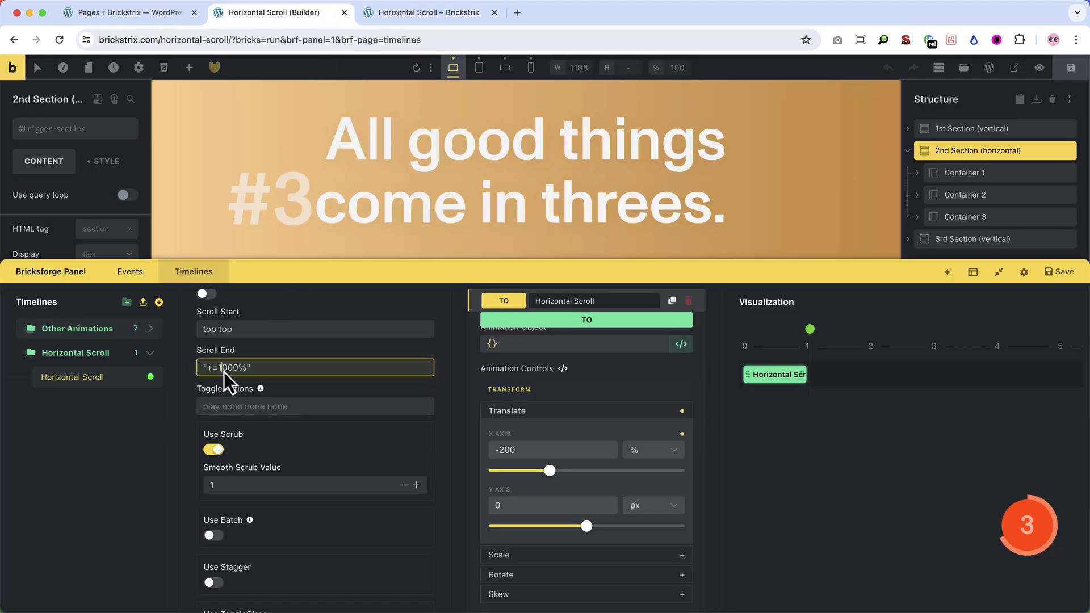
# Step: Commit the +=100% Scroll End and save the timeline
pyautogui.click(540, 452)
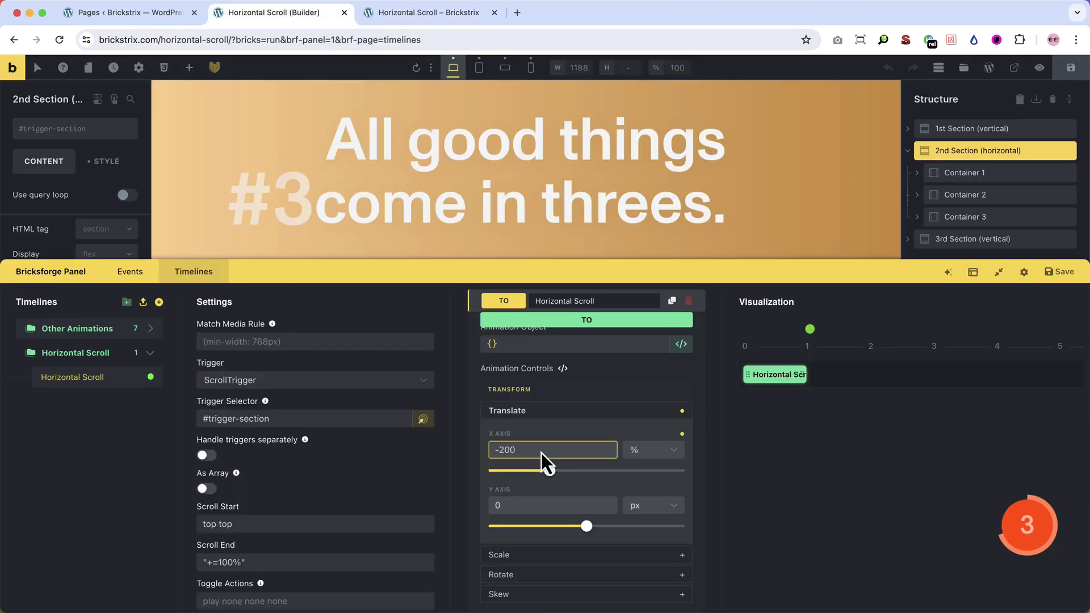
pyautogui.click(1067, 275)
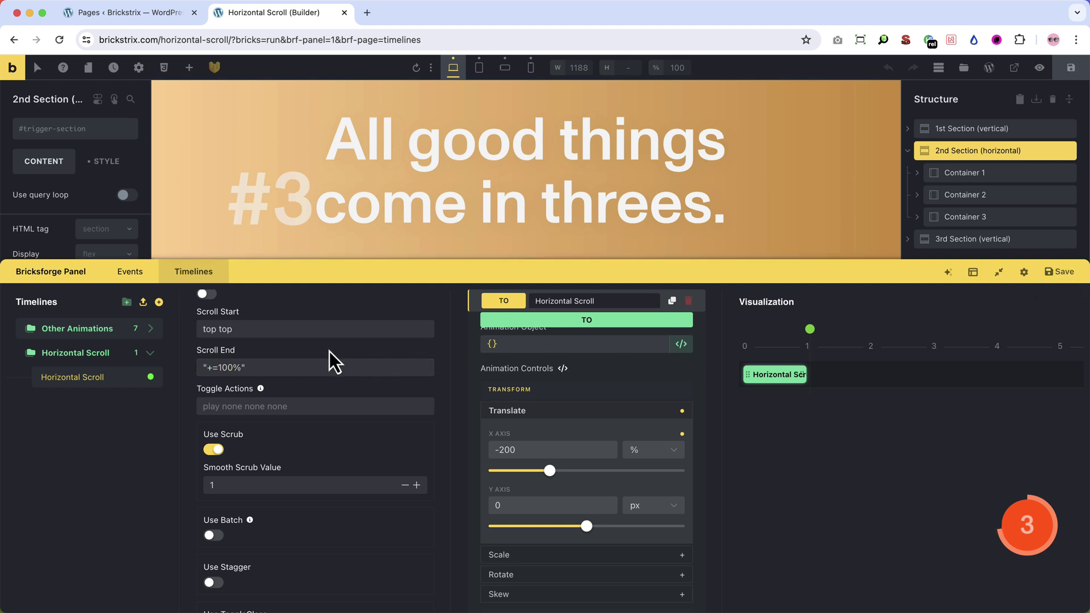
pyautogui.scroll(-6, 318, 364)
pyautogui.scroll(5, 300, 356)
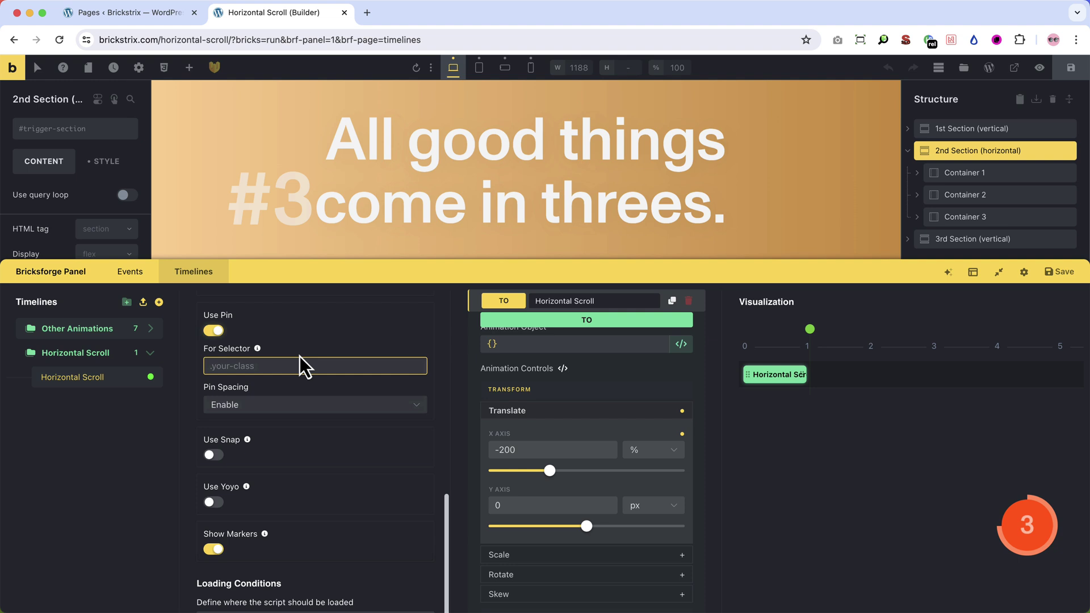
pyautogui.scroll(2, 281, 339)
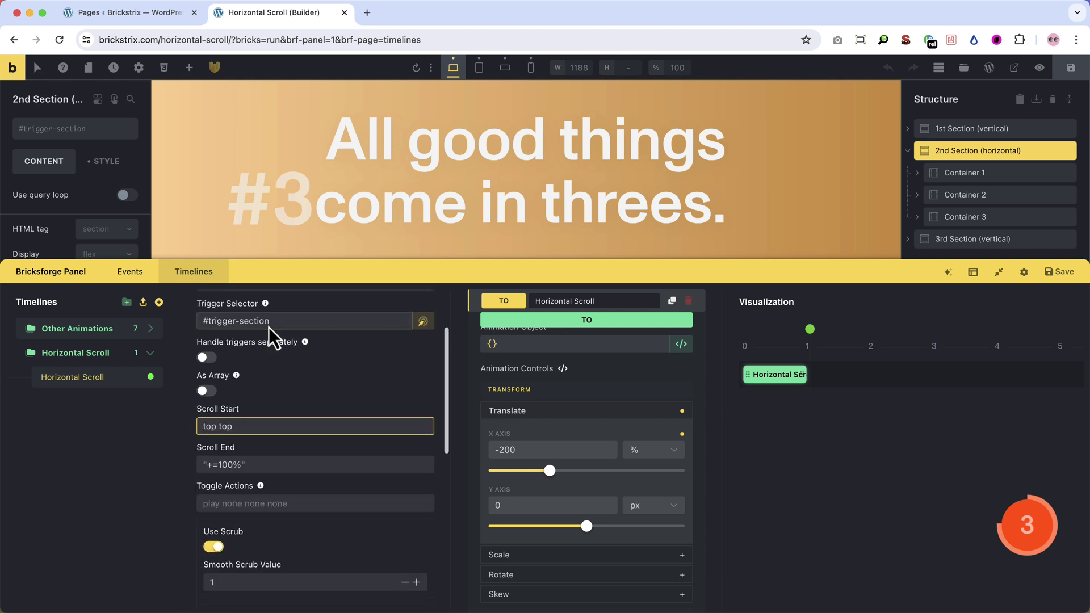
# Step: Copy #trigger-section from Trigger Selector into the pin's For Selector field
pyautogui.moveTo(292, 322); pyautogui.dragTo(154, 321)
pyautogui.hotkey('ctrl', 'c')
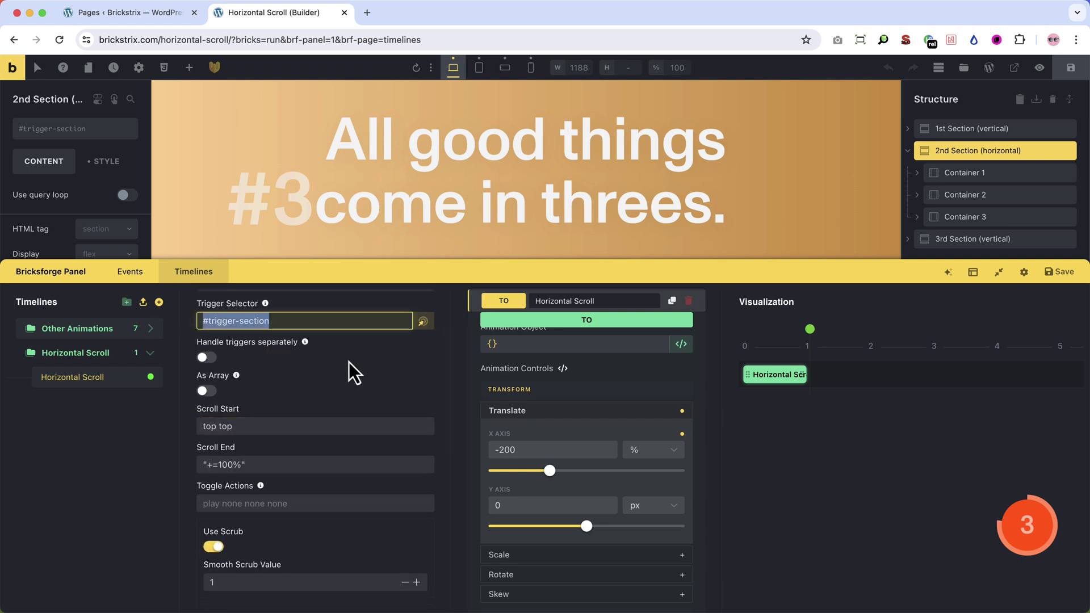
pyautogui.scroll(-8, 348, 362)
pyautogui.click(291, 371)
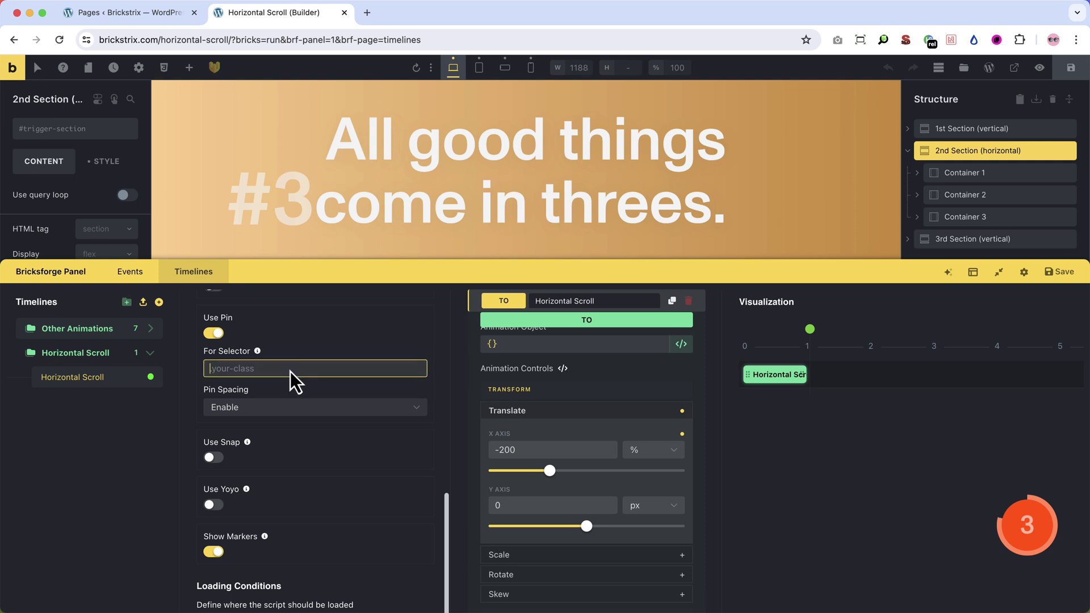
pyautogui.hotkey('ctrl', 'v')
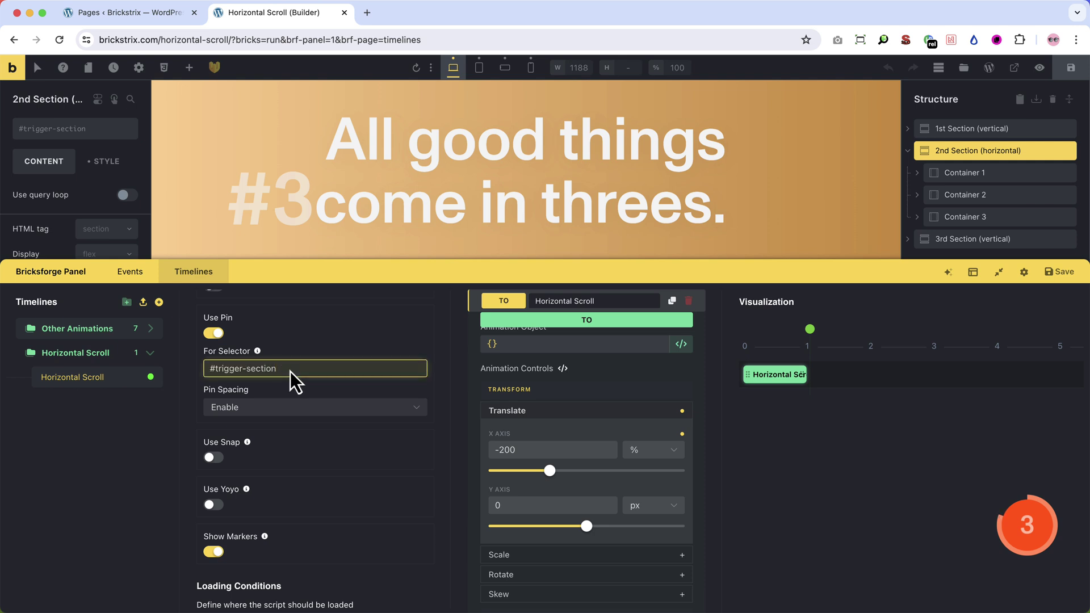
pyautogui.press('super+a')
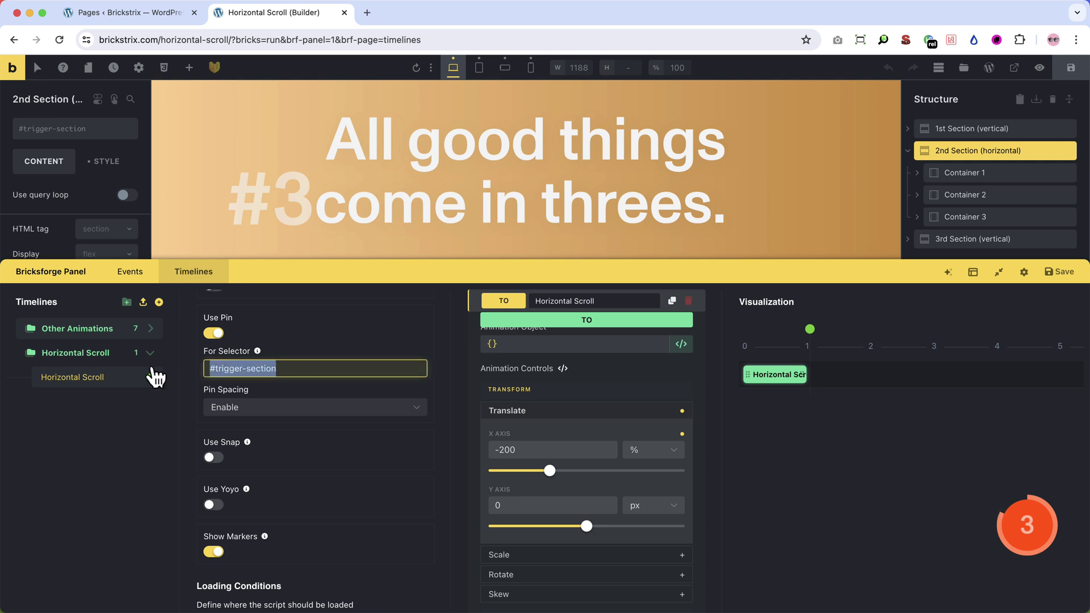
pyautogui.press('BackSpace')
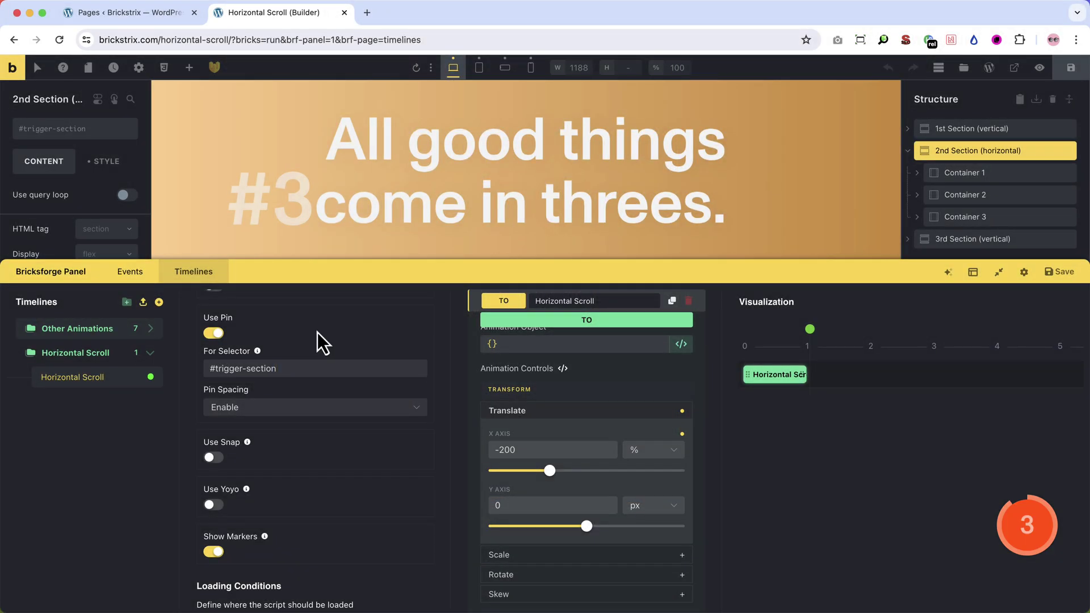
# Step: Open Page Settings > Custom Code to view the body overflow-x: hidden CSS
pyautogui.scroll(-1, 234, 496)
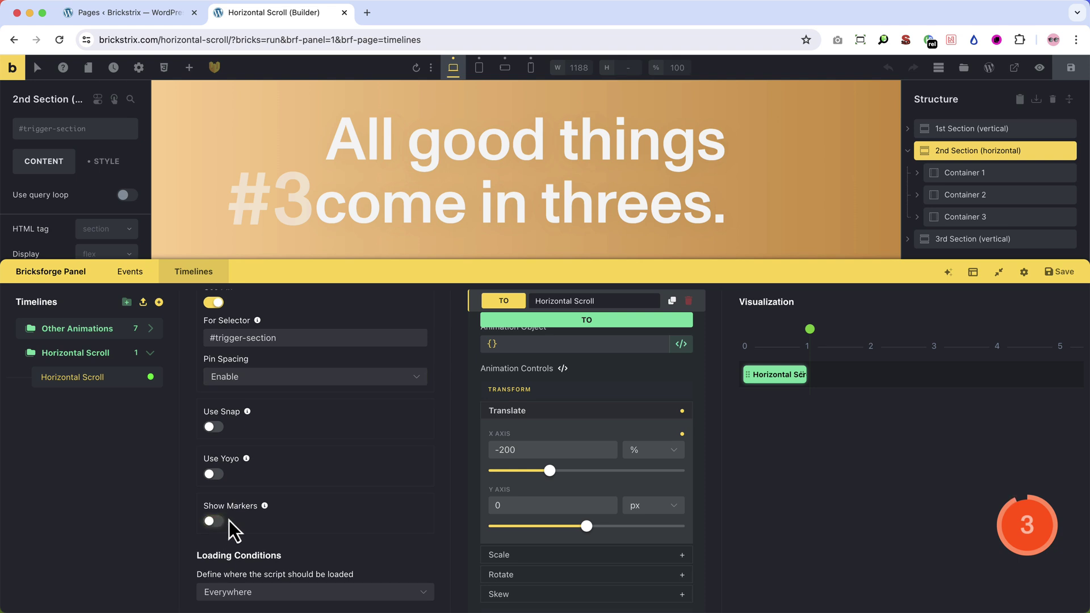
pyautogui.click(138, 68)
pyautogui.click(59, 156)
pyautogui.scroll(-1, 52, 189)
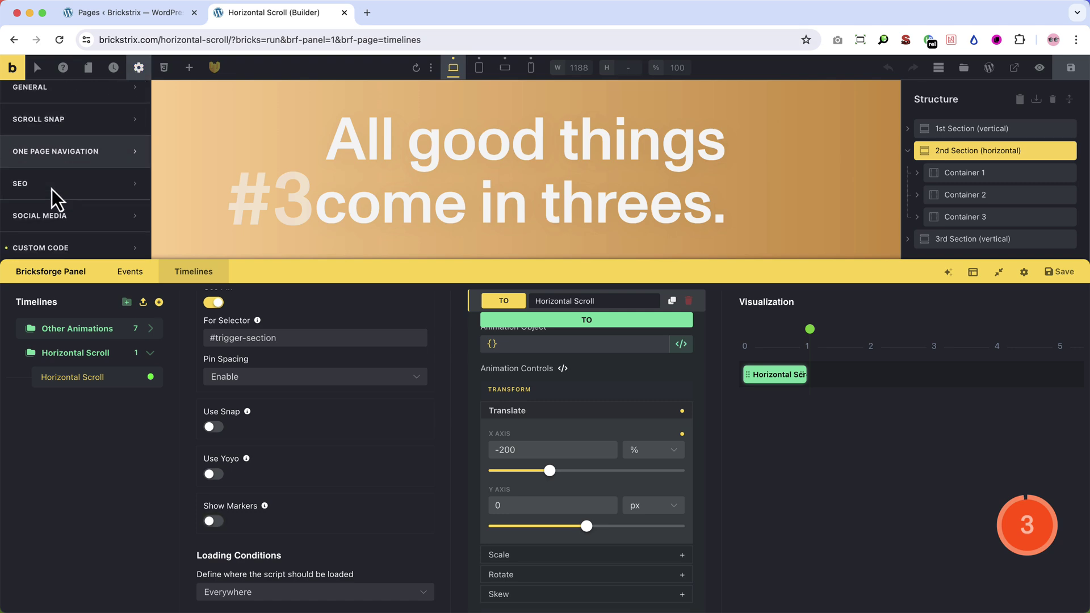
pyautogui.click(49, 244)
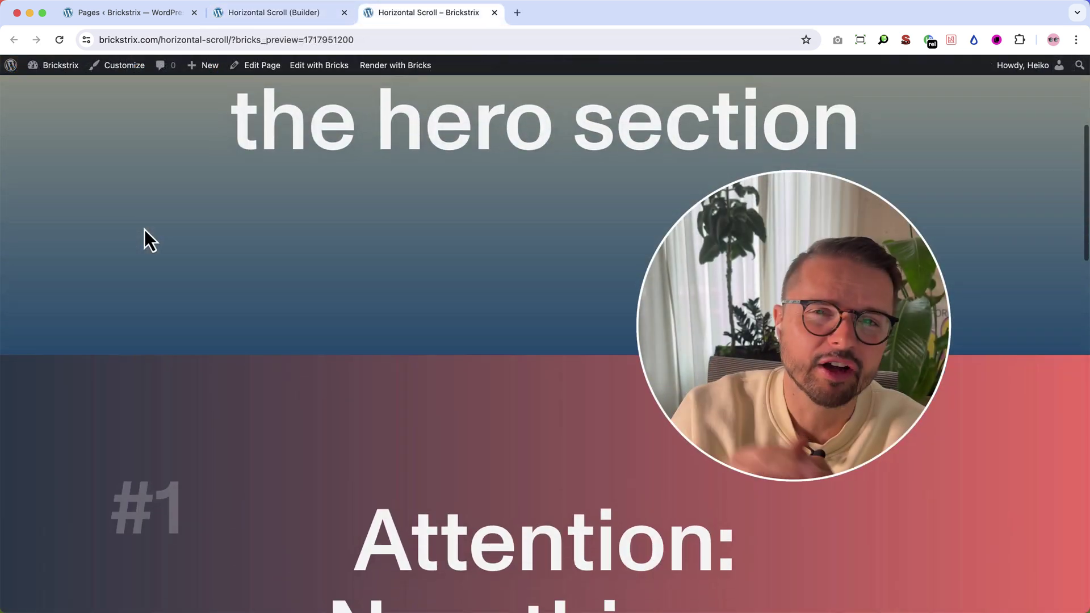
pyautogui.scroll(-10, 144, 229)
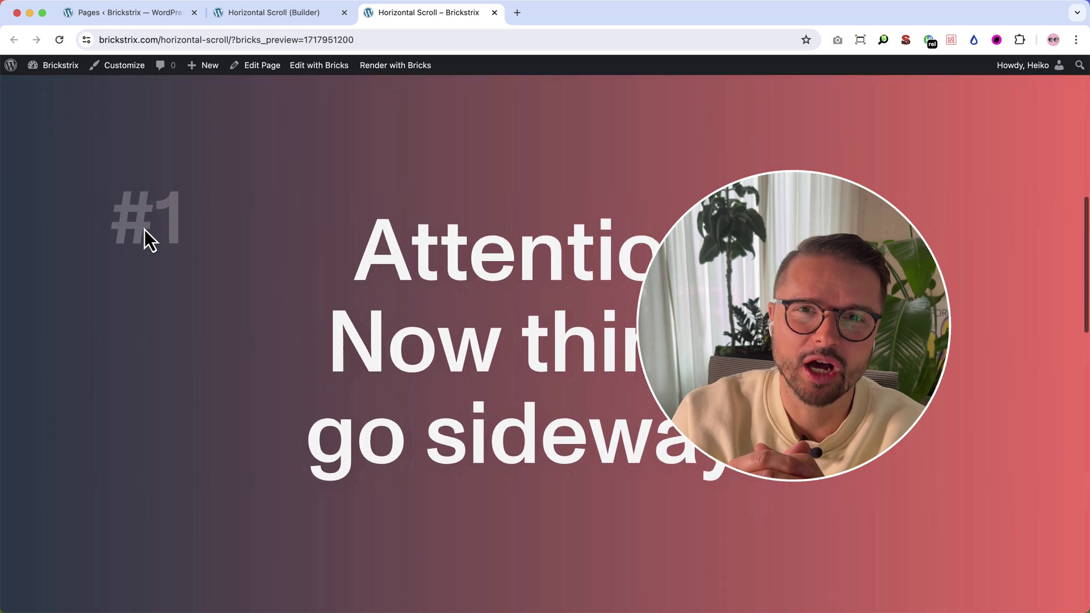
pyautogui.scroll(-10, 144, 227)
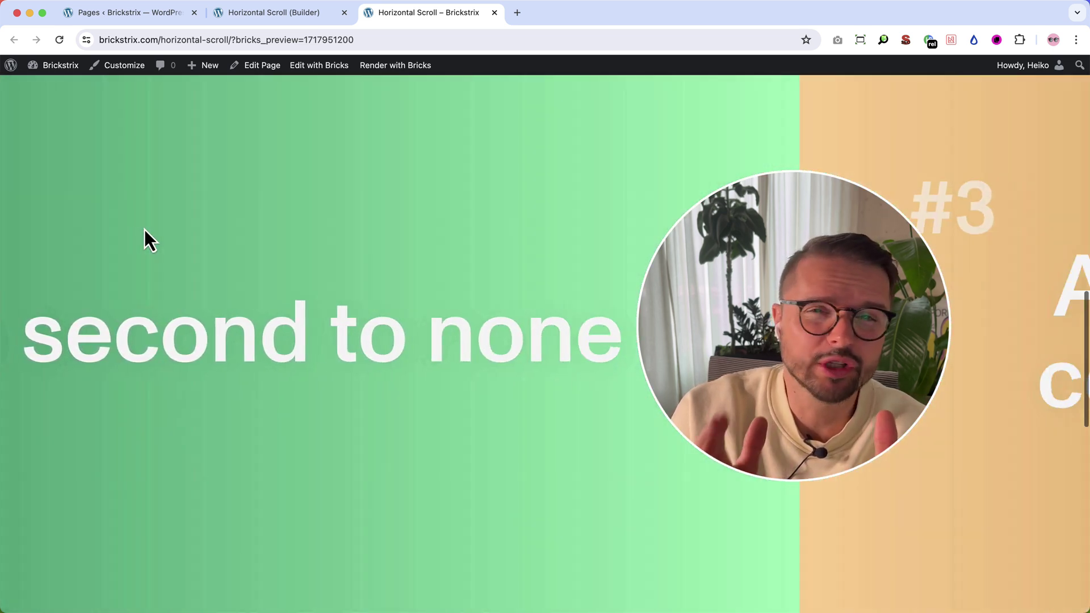
pyautogui.scroll(-10, 144, 227)
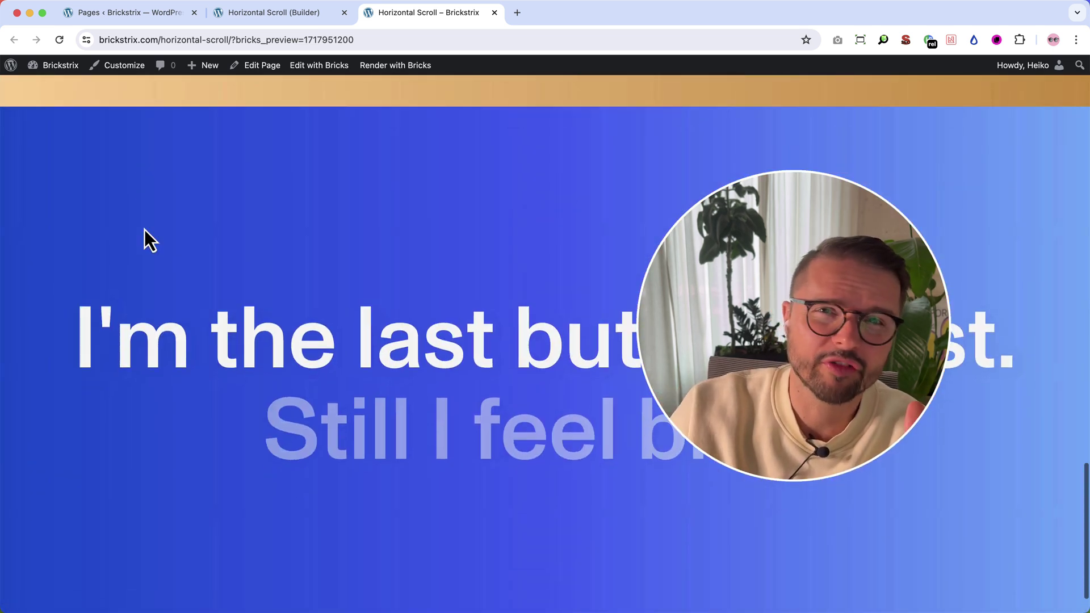
pyautogui.scroll(5, 59, 293)
pyautogui.scroll(10, 59, 292)
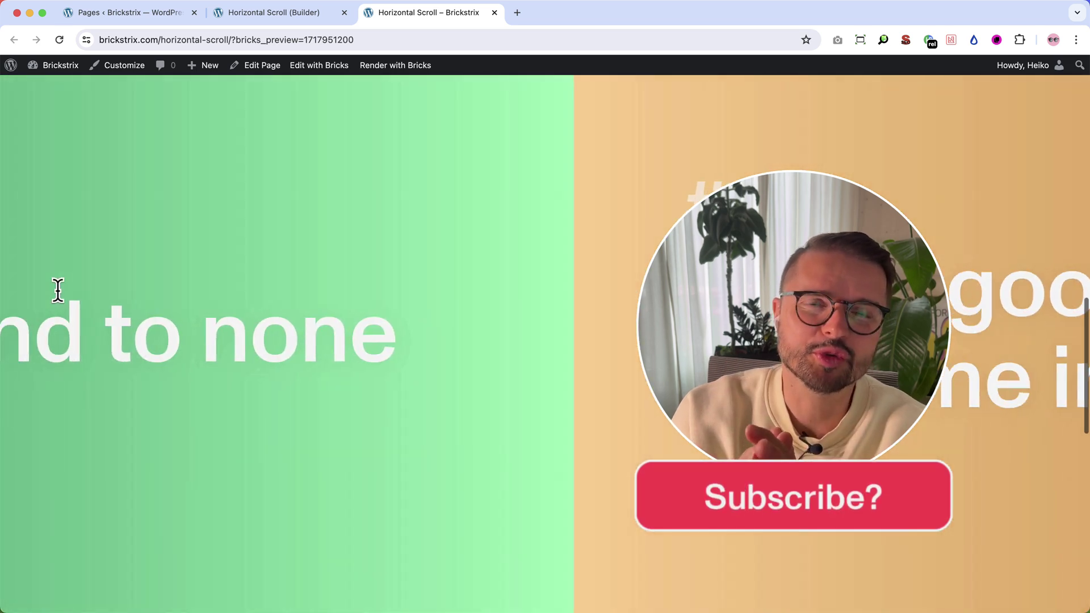
pyautogui.scroll(10, 59, 293)
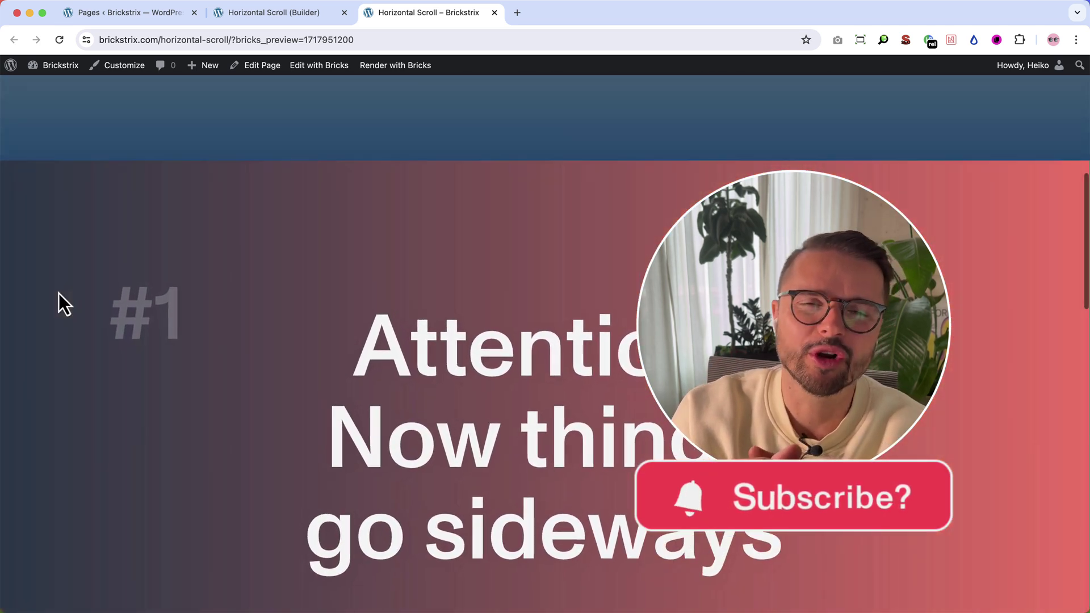